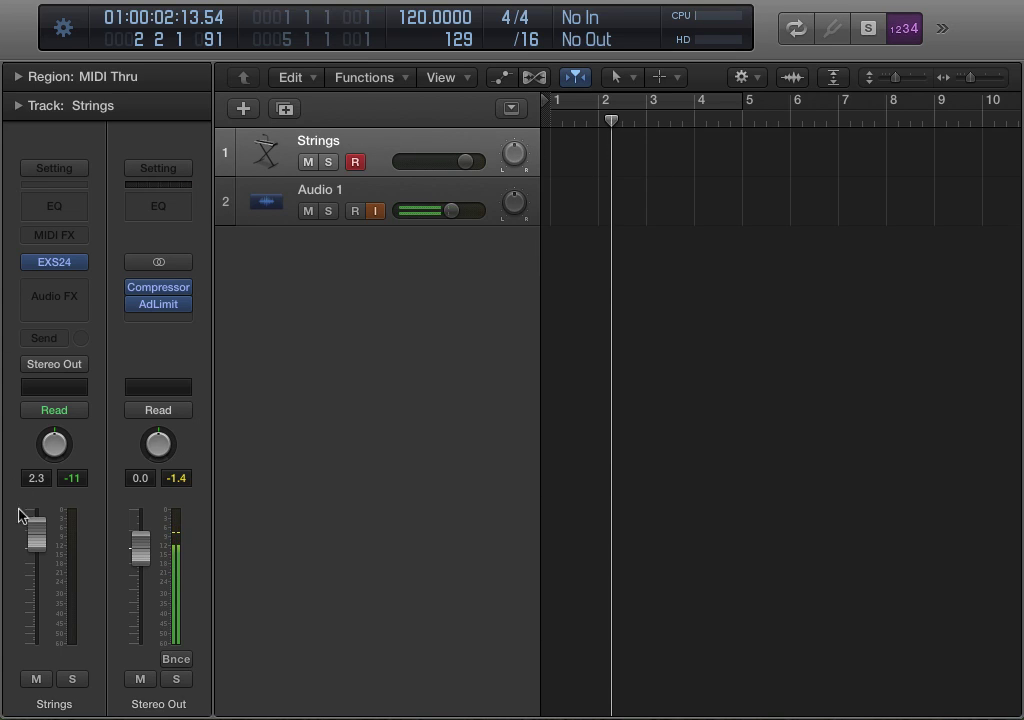
Create an empty one-bar MIDI region on the Strings track and open it in the Piano Roll
right_click(577, 160)
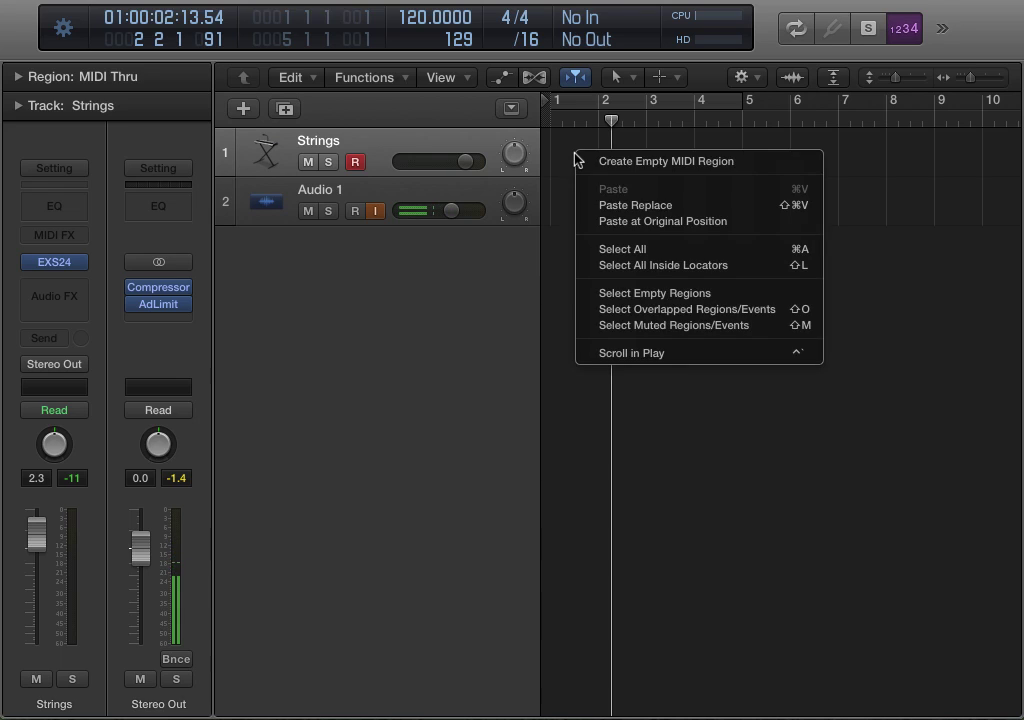
click(640, 161)
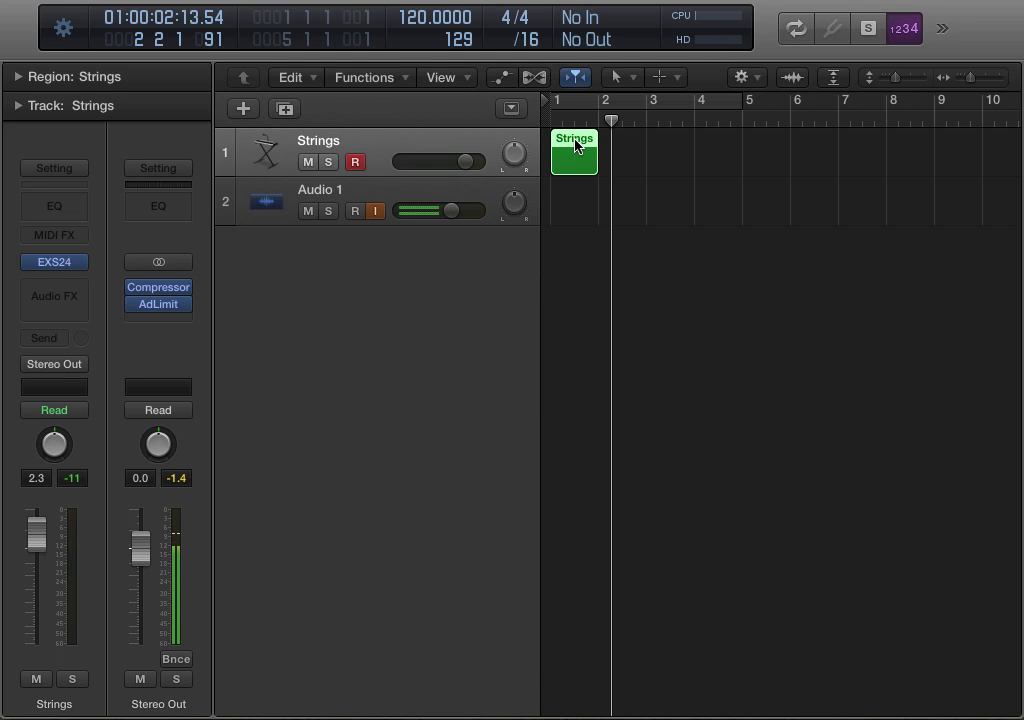
double_click(575, 145)
double_click(575, 145)
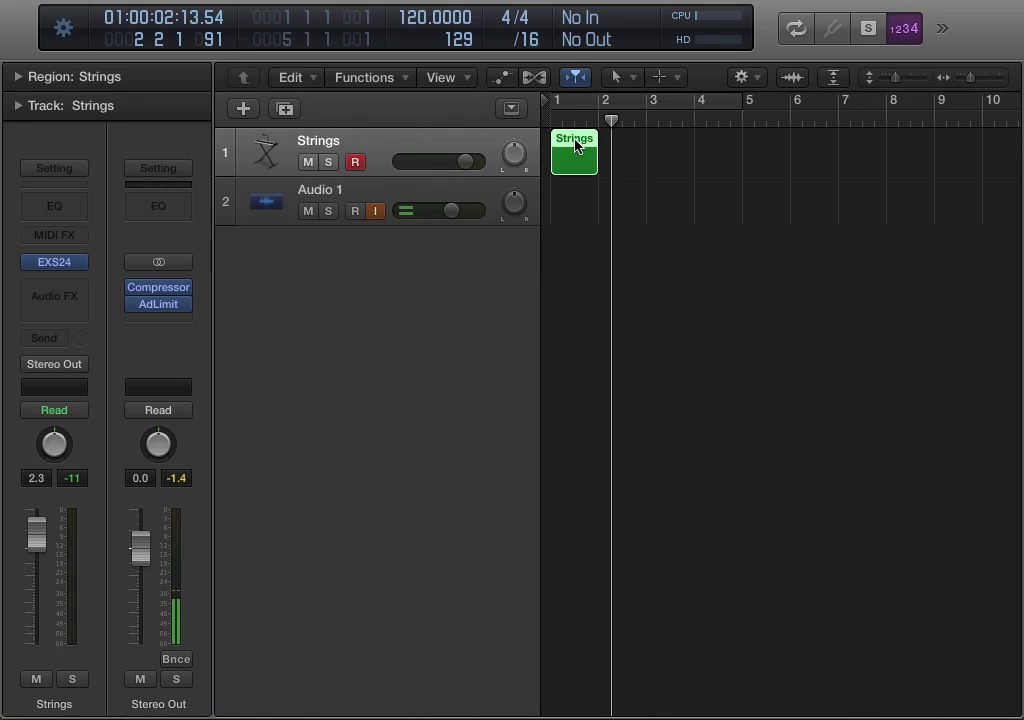
double_click(575, 145)
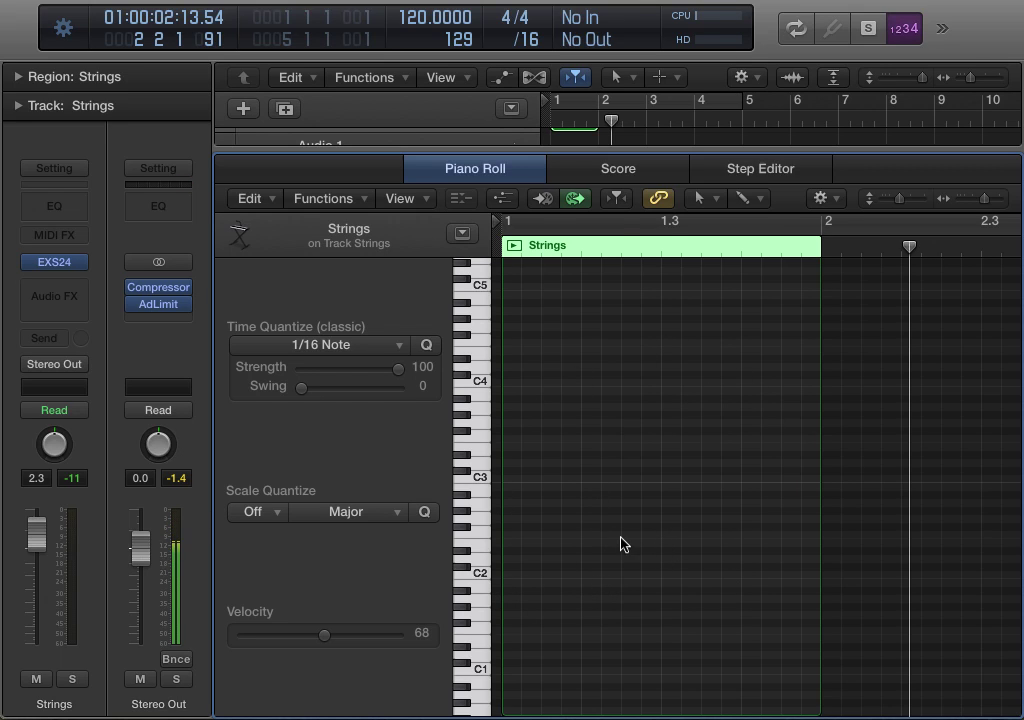
click(484, 578)
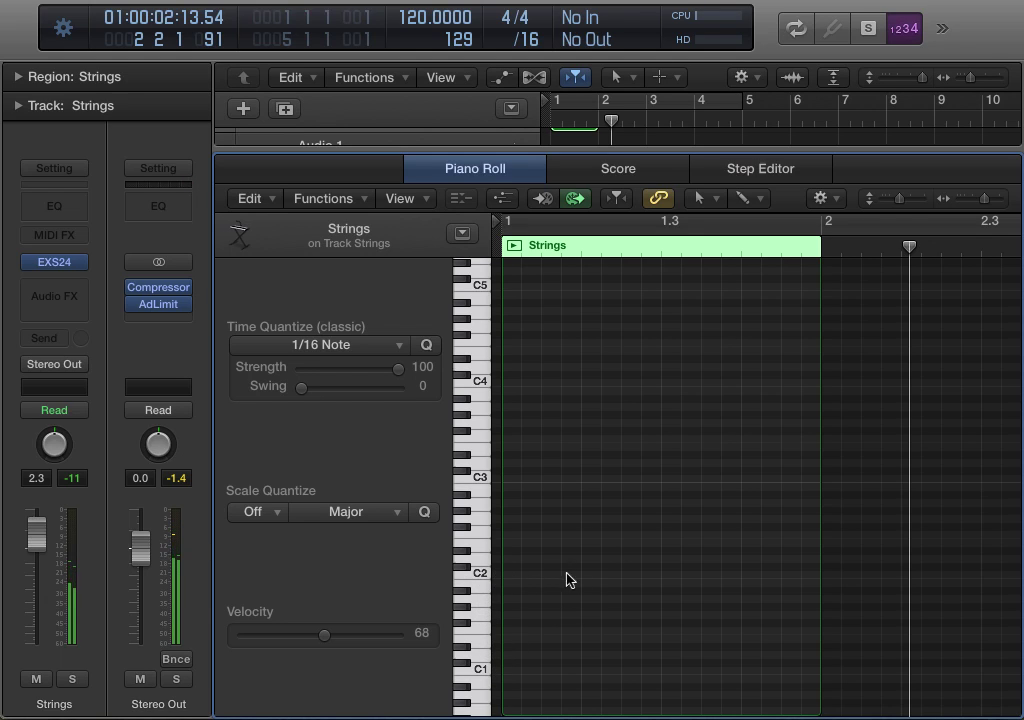
click(653, 577)
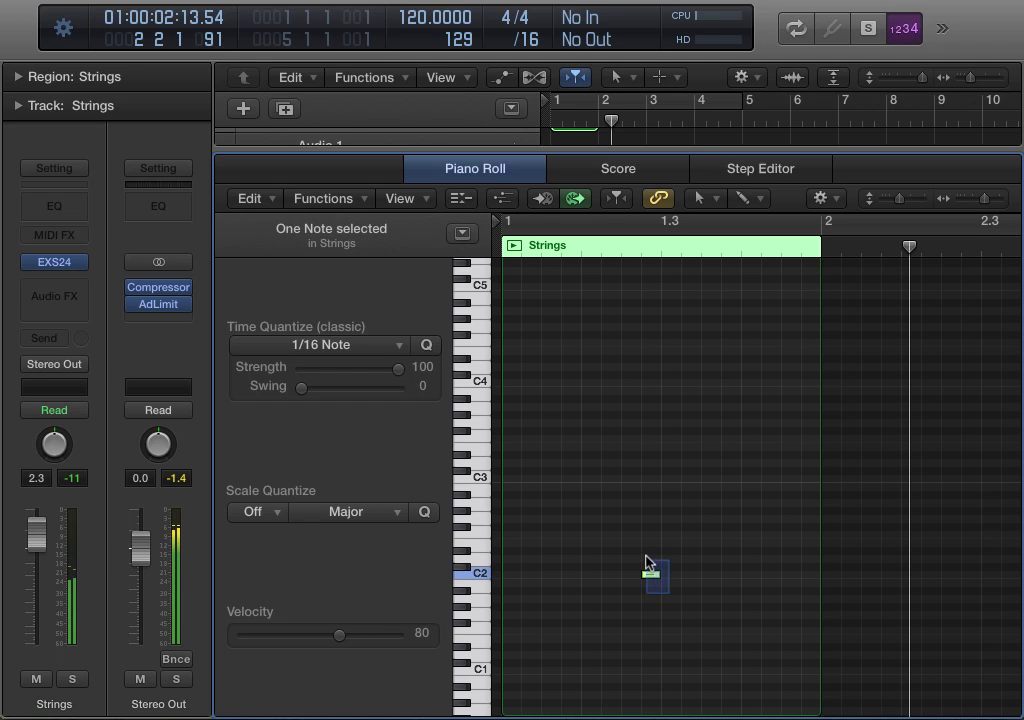
key(Delete)
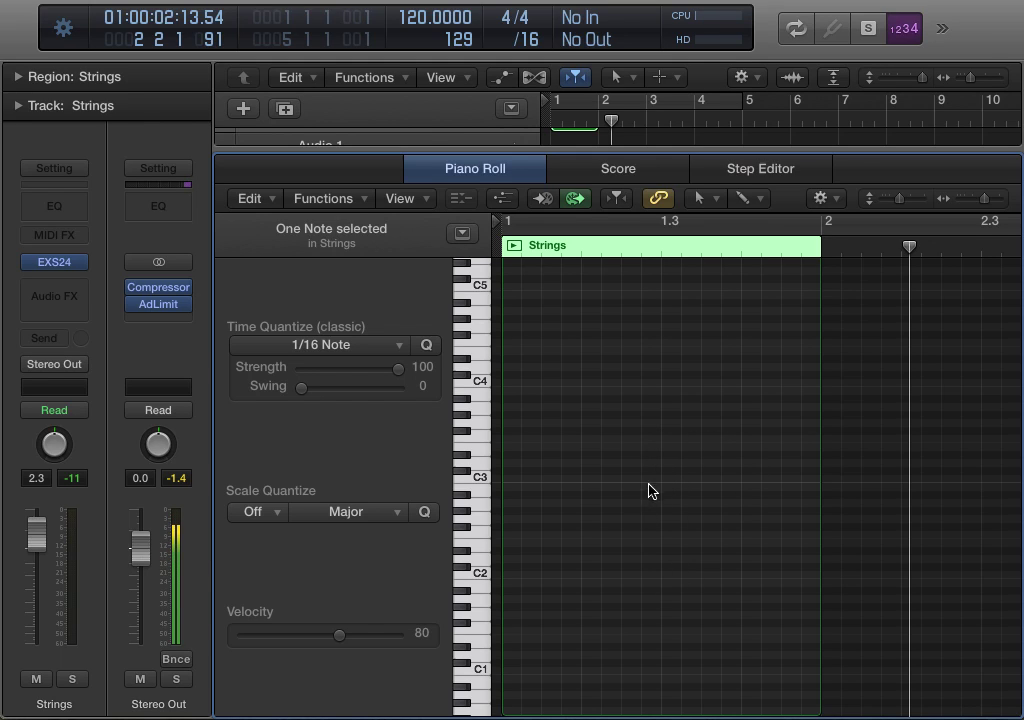
click(633, 382)
click(670, 334)
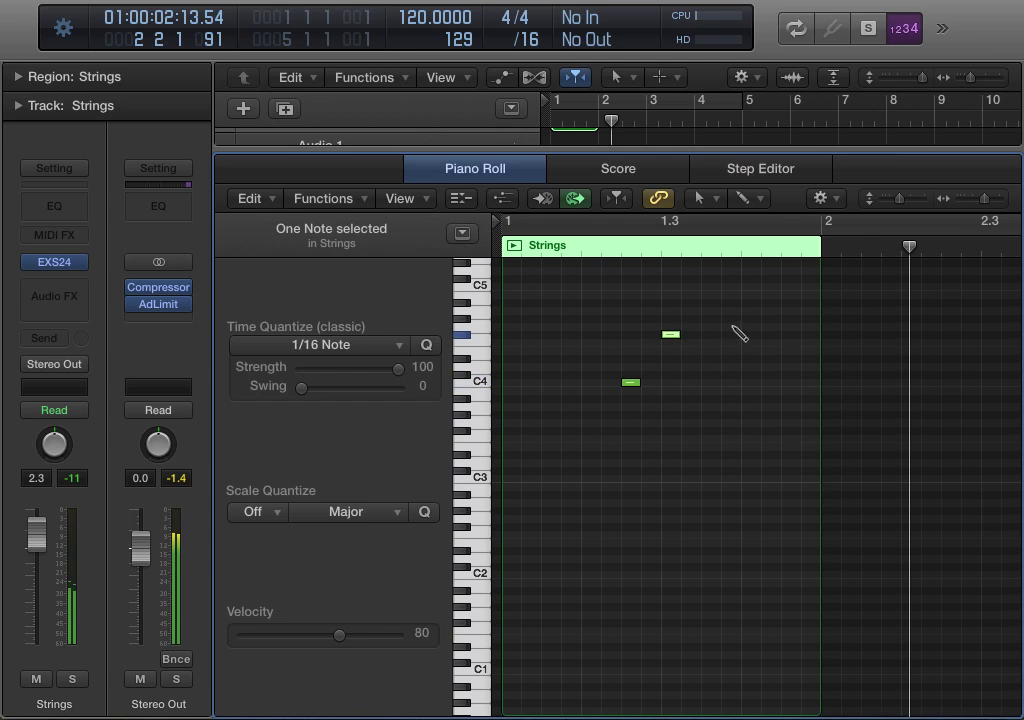
click(731, 310)
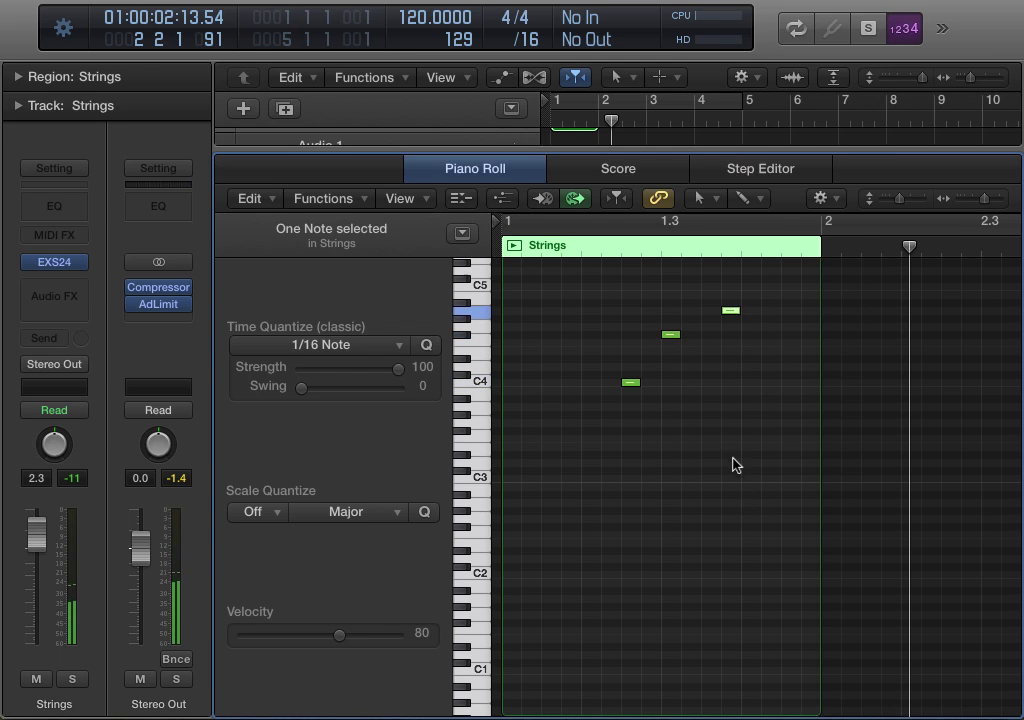
click(731, 311)
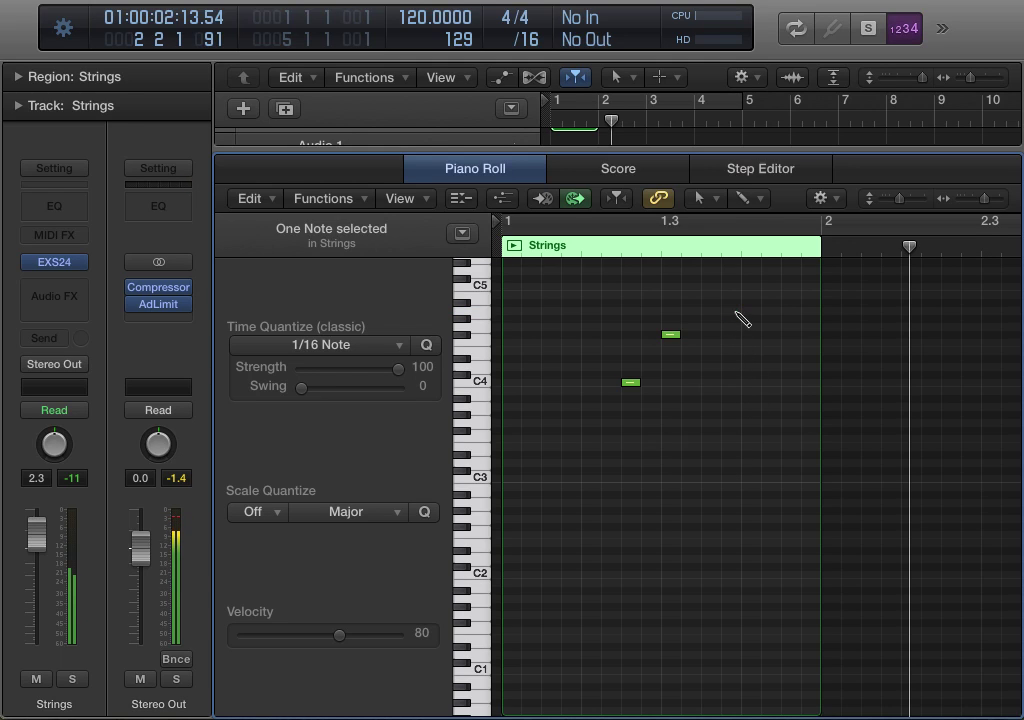
click(668, 334)
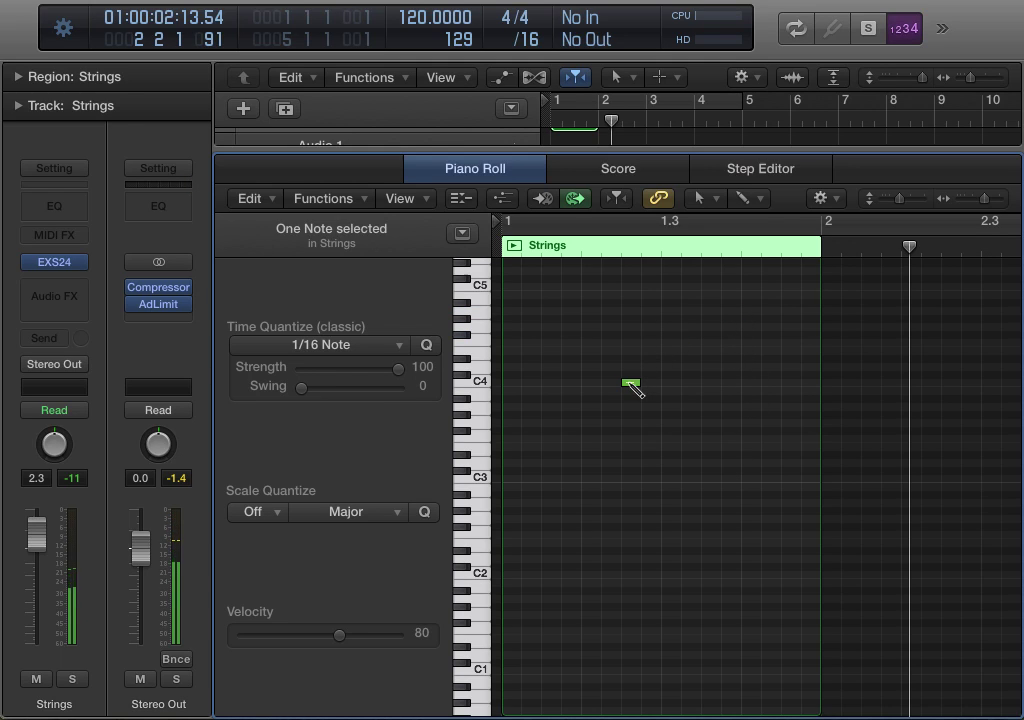
click(631, 383)
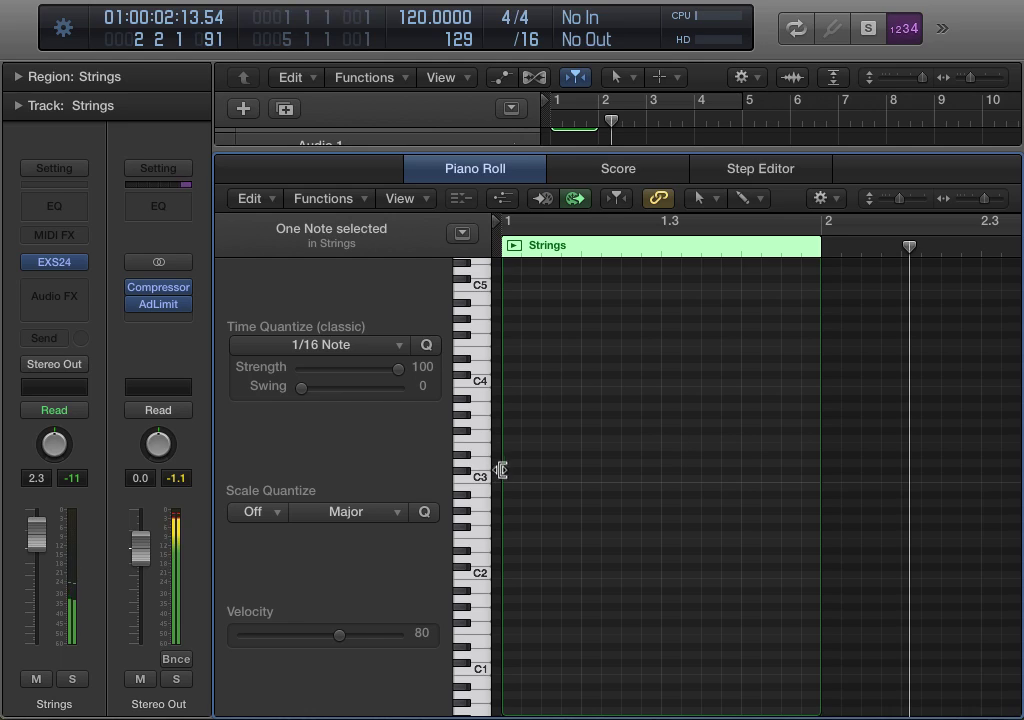
click(511, 438)
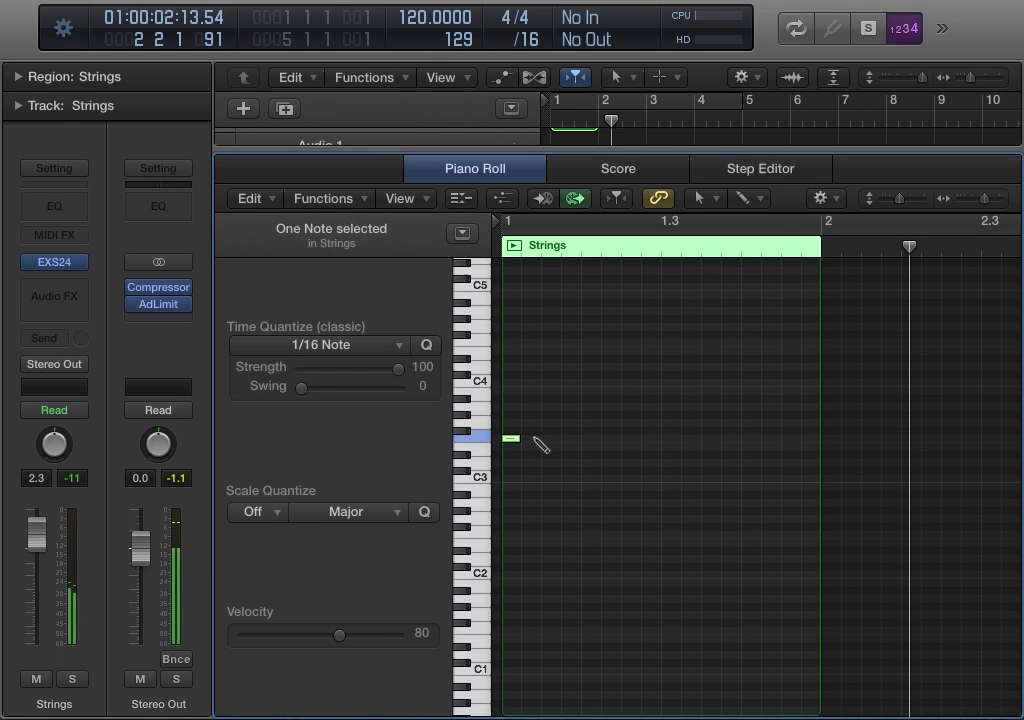
click(549, 406)
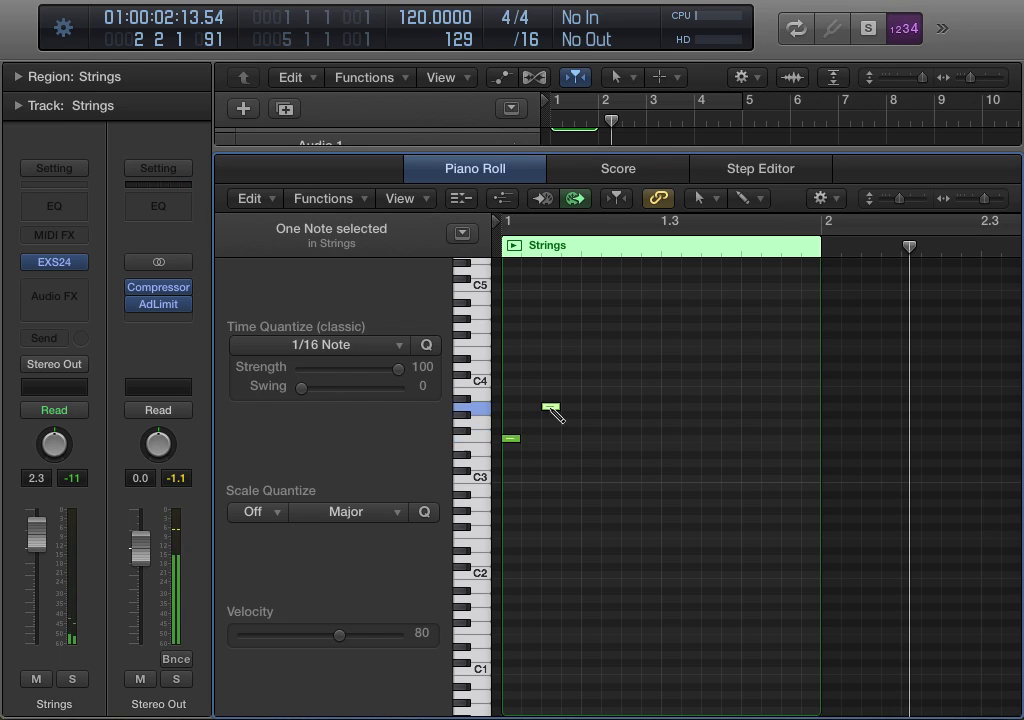
click(588, 382)
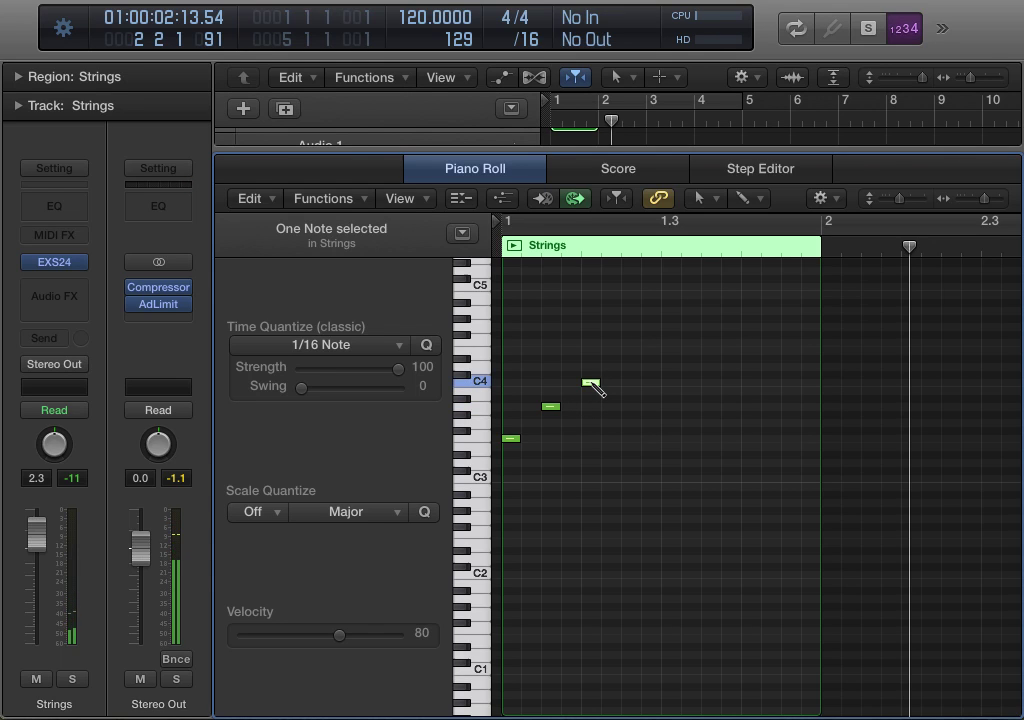
drag(591, 385, 658, 387)
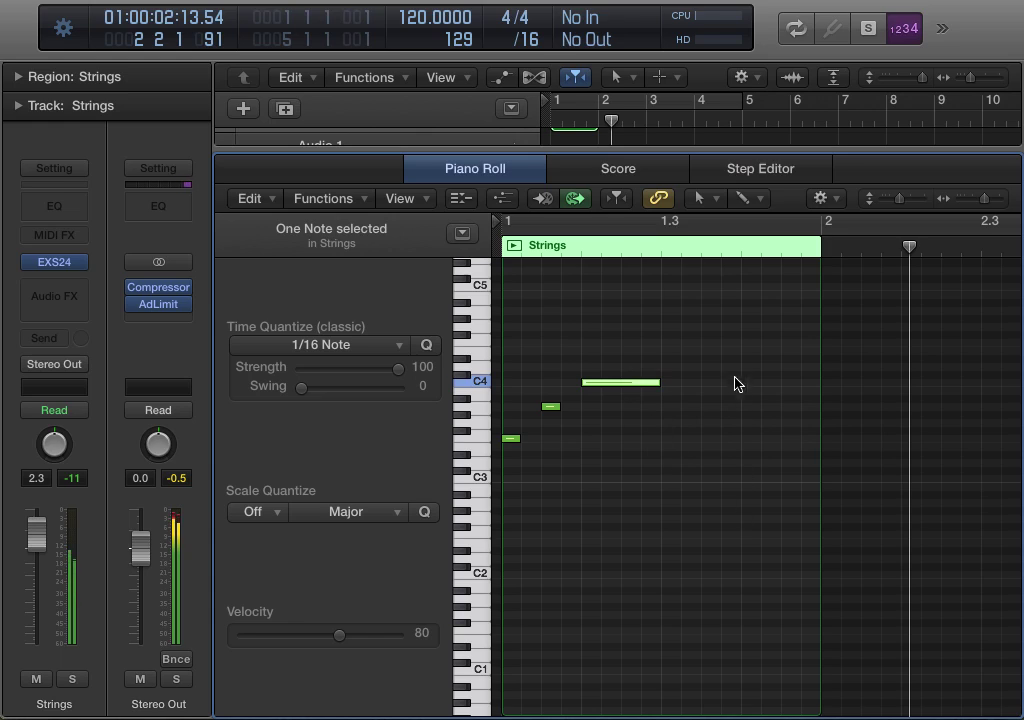
click(724, 342)
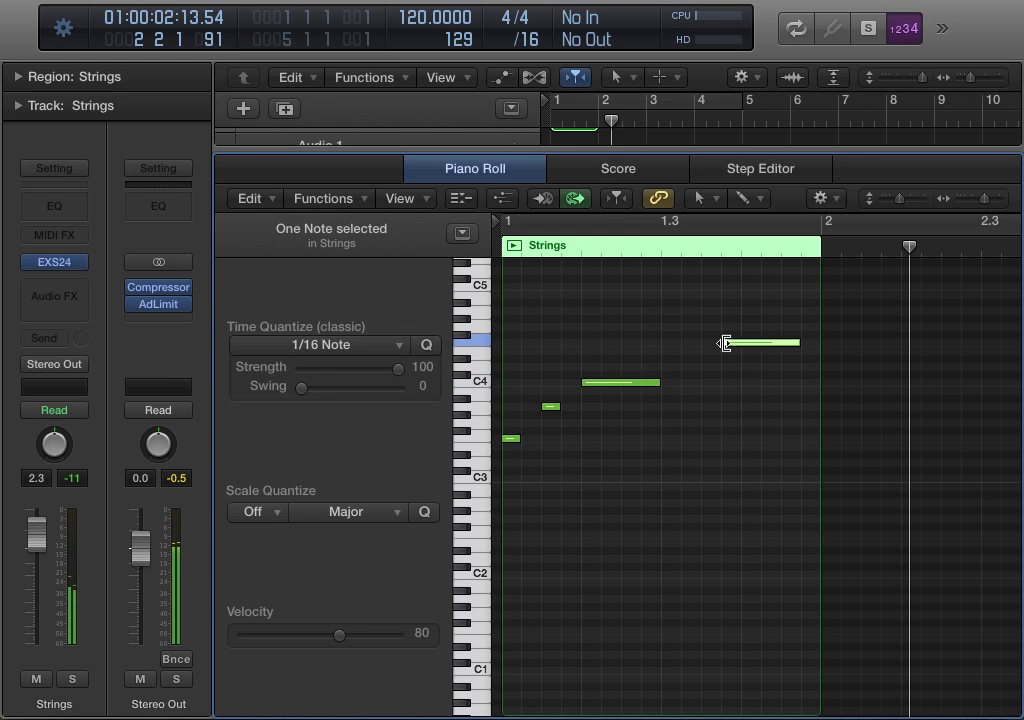
click(752, 480)
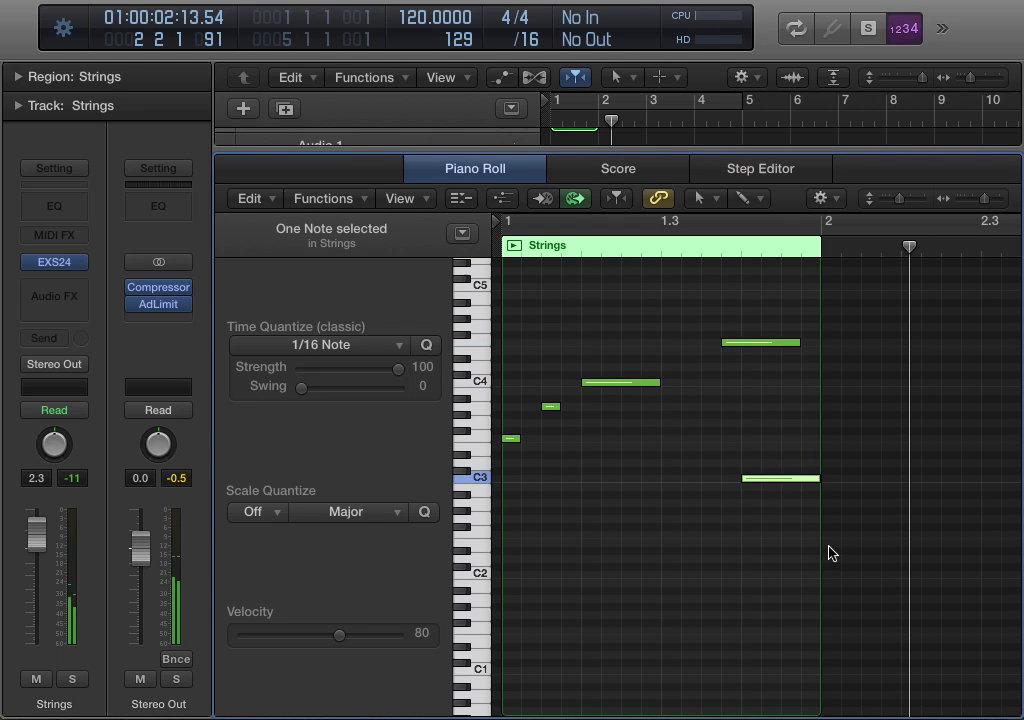
drag(797, 543, 518, 309)
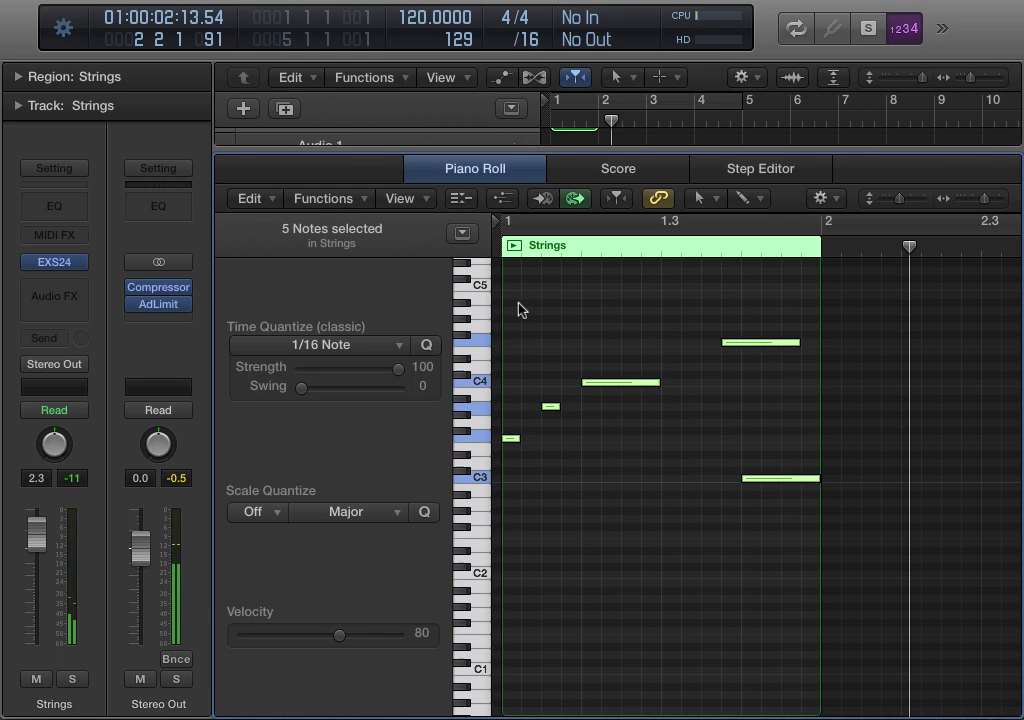
key(Delete)
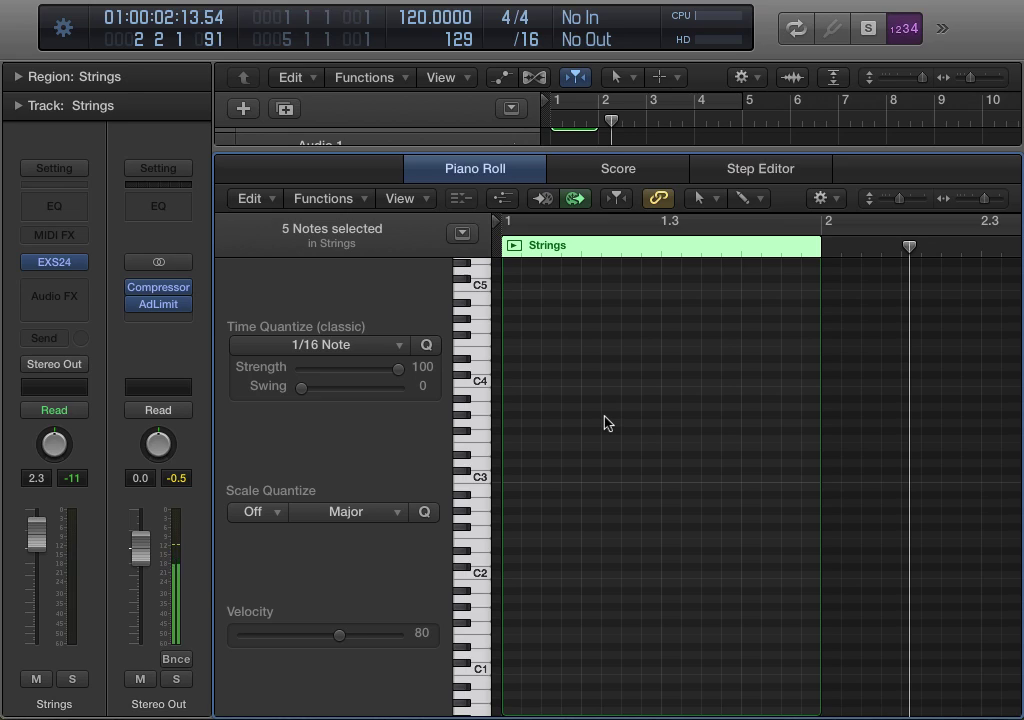
Draw the opening C3 notes: a short one, a long one, then one two sixteenths long
click(520, 488)
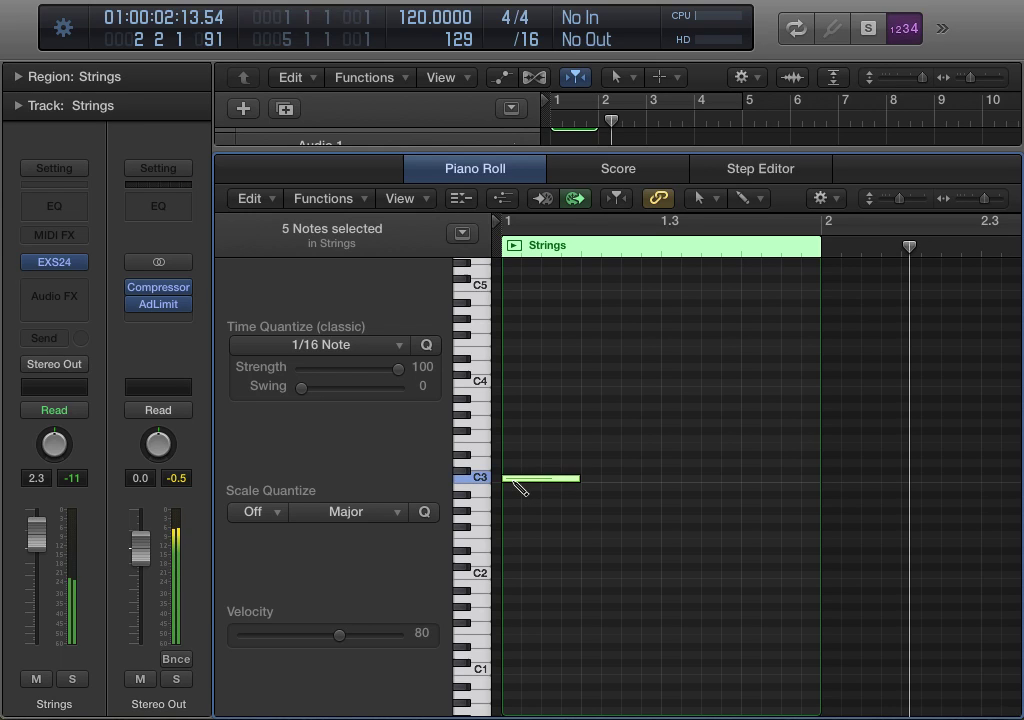
mouse_move(579, 488)
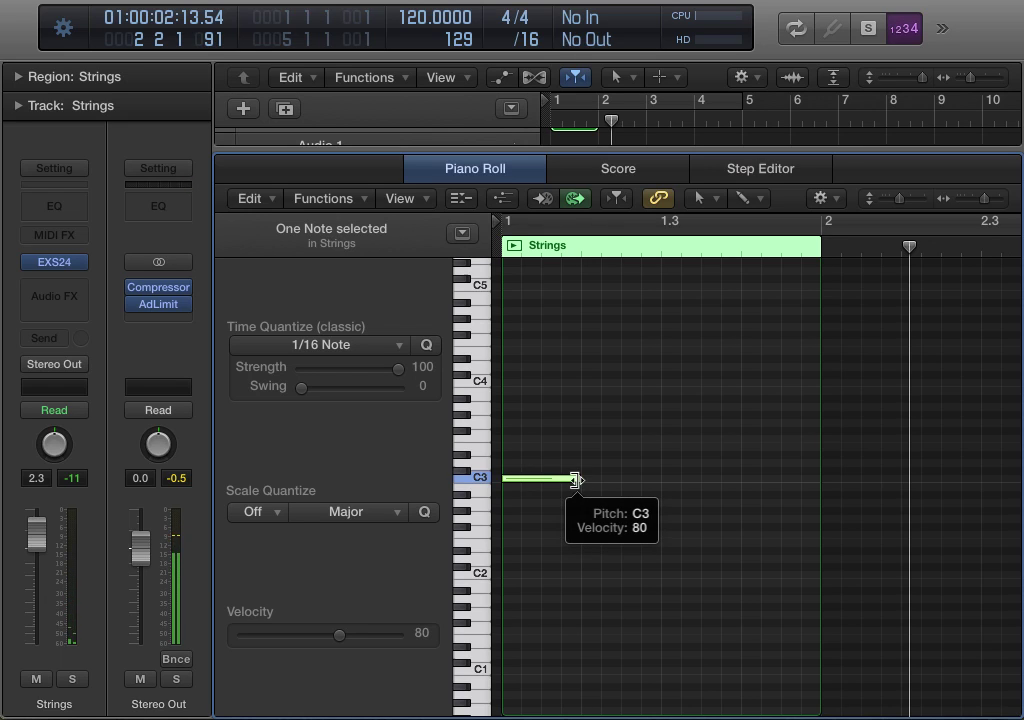
drag(580, 488, 519, 482)
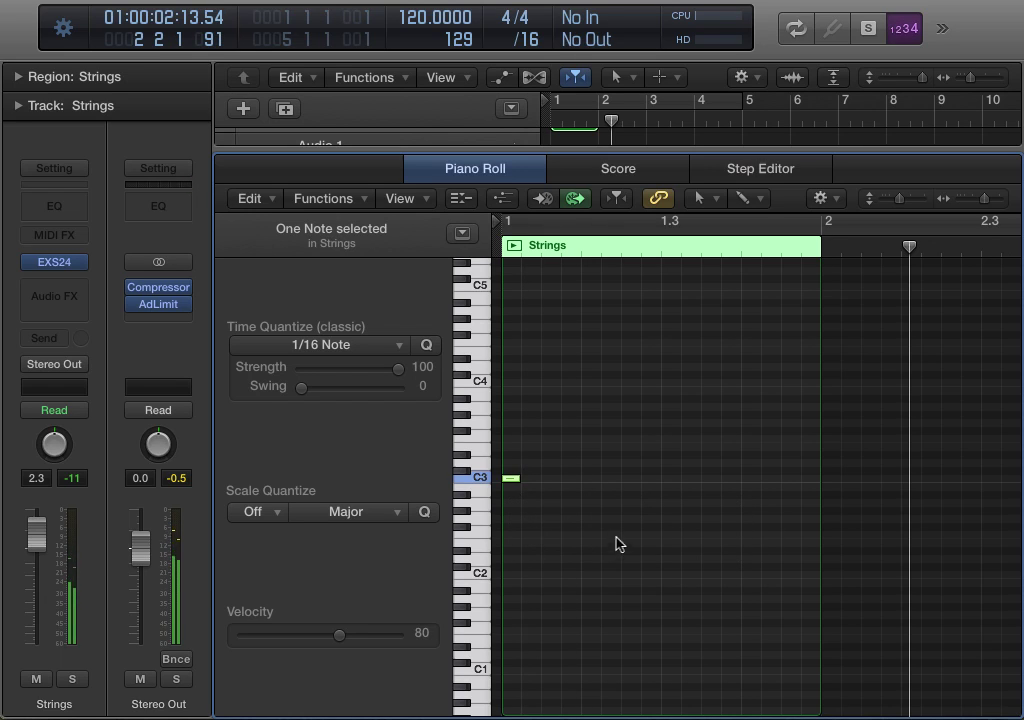
click(590, 480)
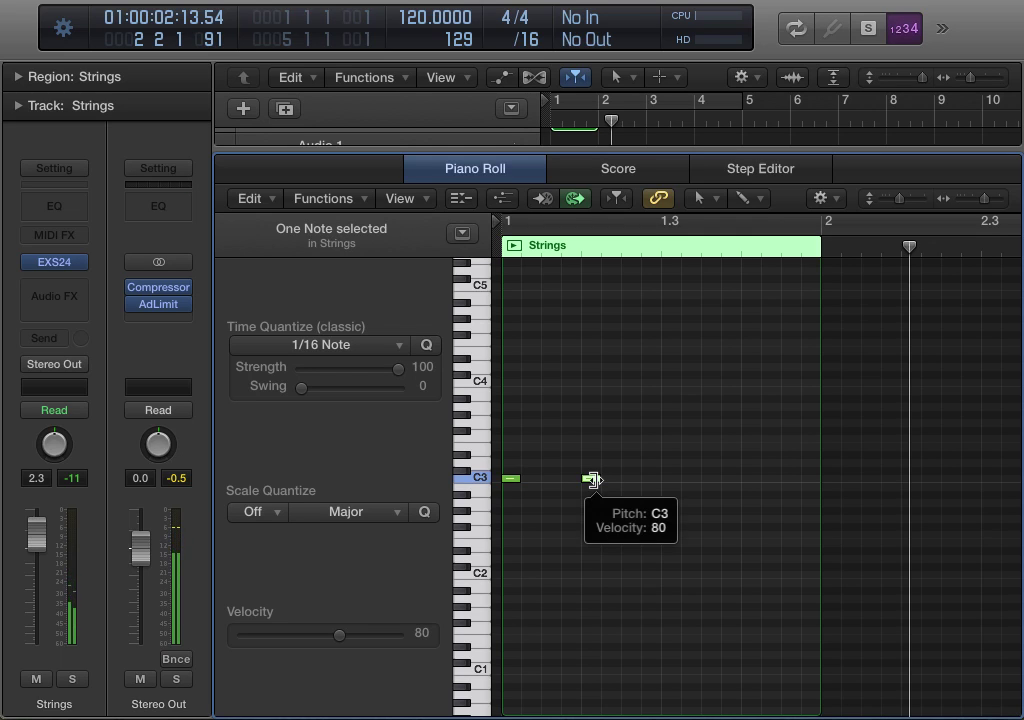
drag(592, 480, 660, 481)
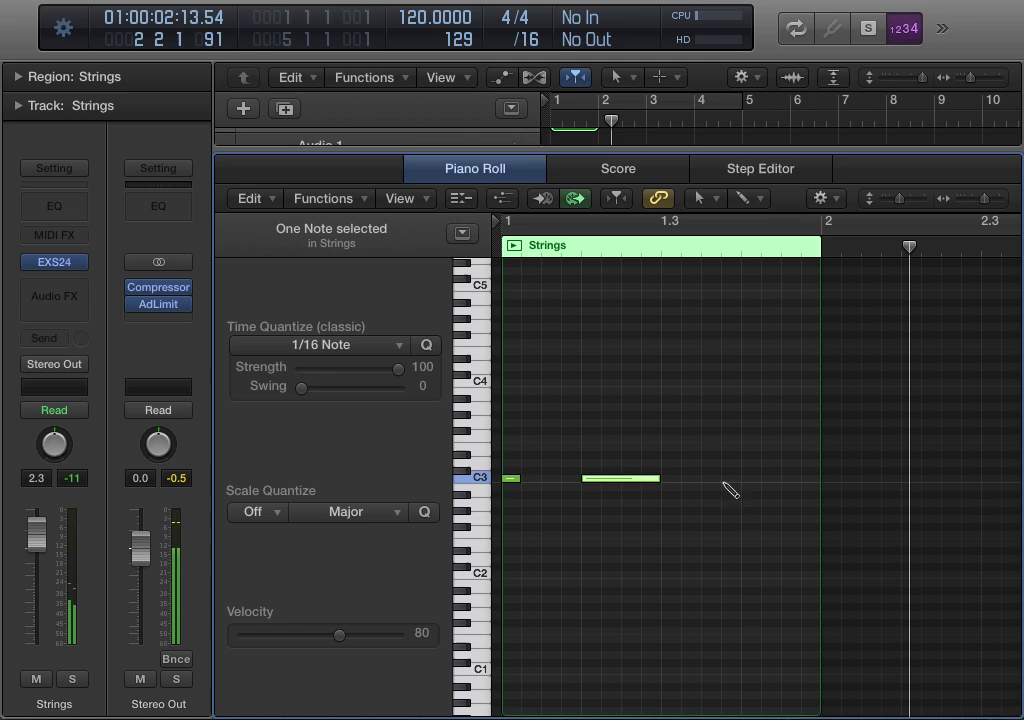
click(673, 480)
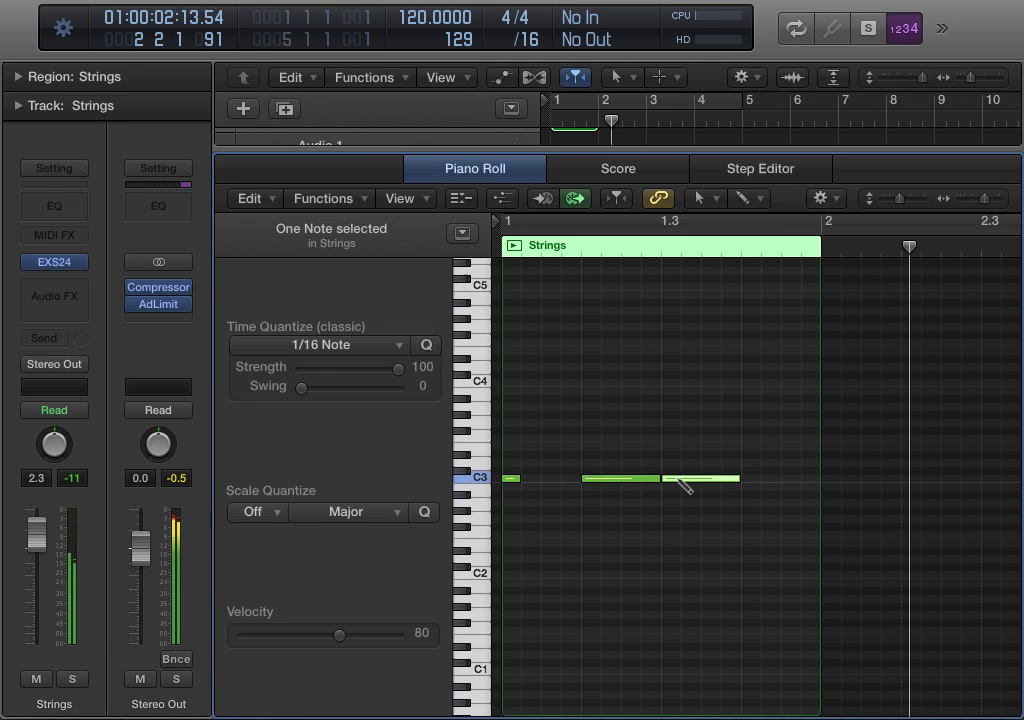
drag(684, 484, 661, 478)
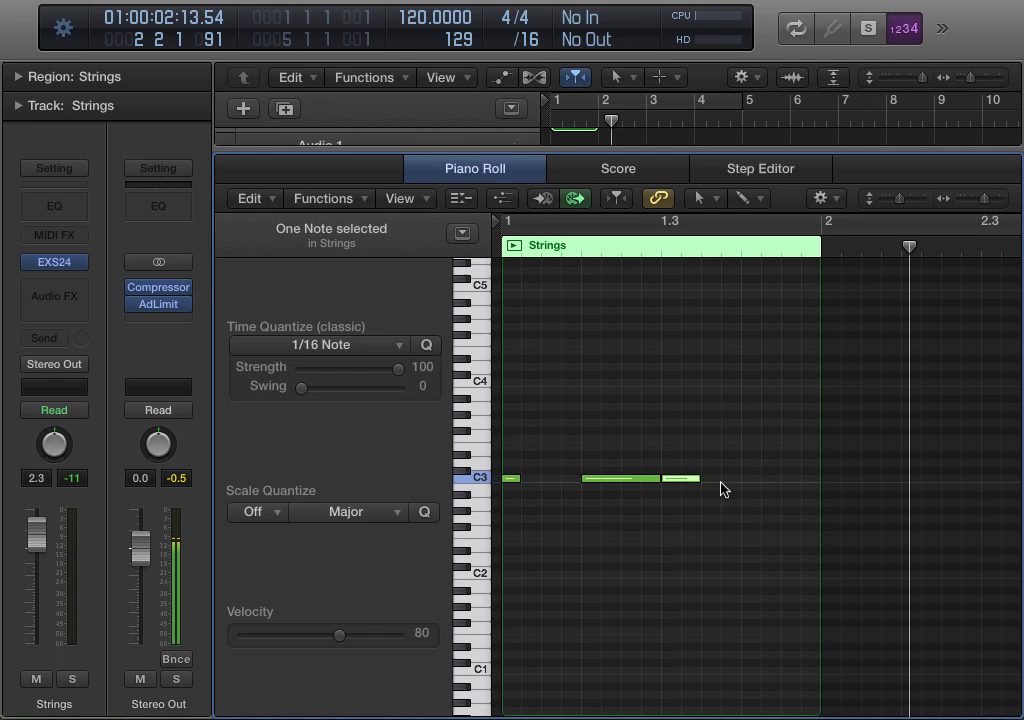
Add three short C3 notes after the existing ones
click(512, 479)
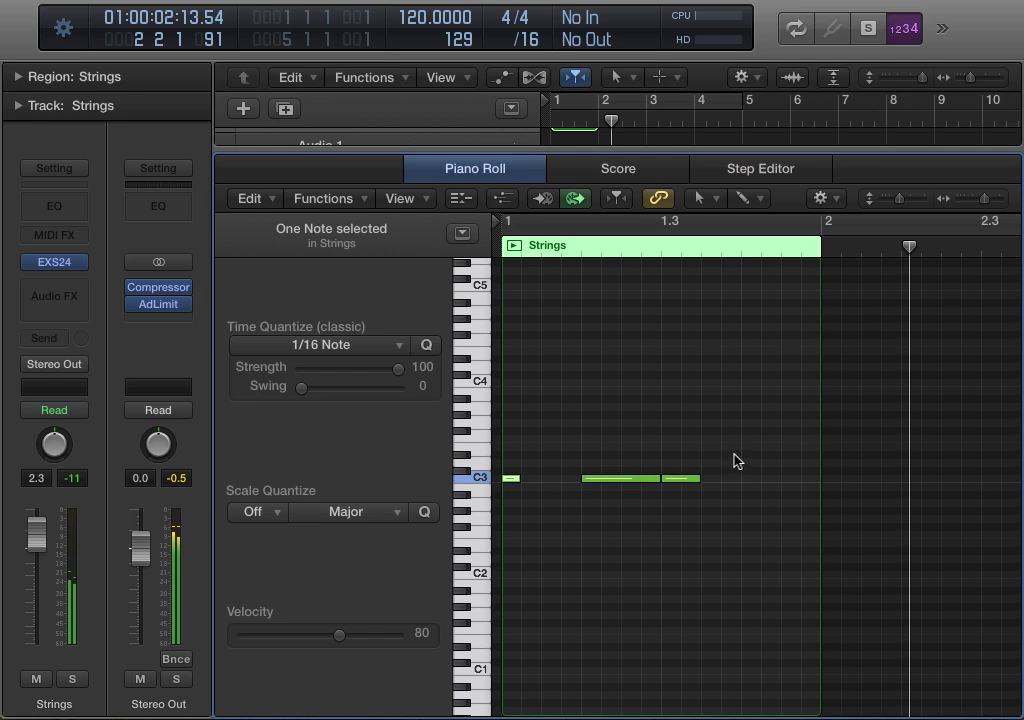
click(722, 482)
click(731, 484)
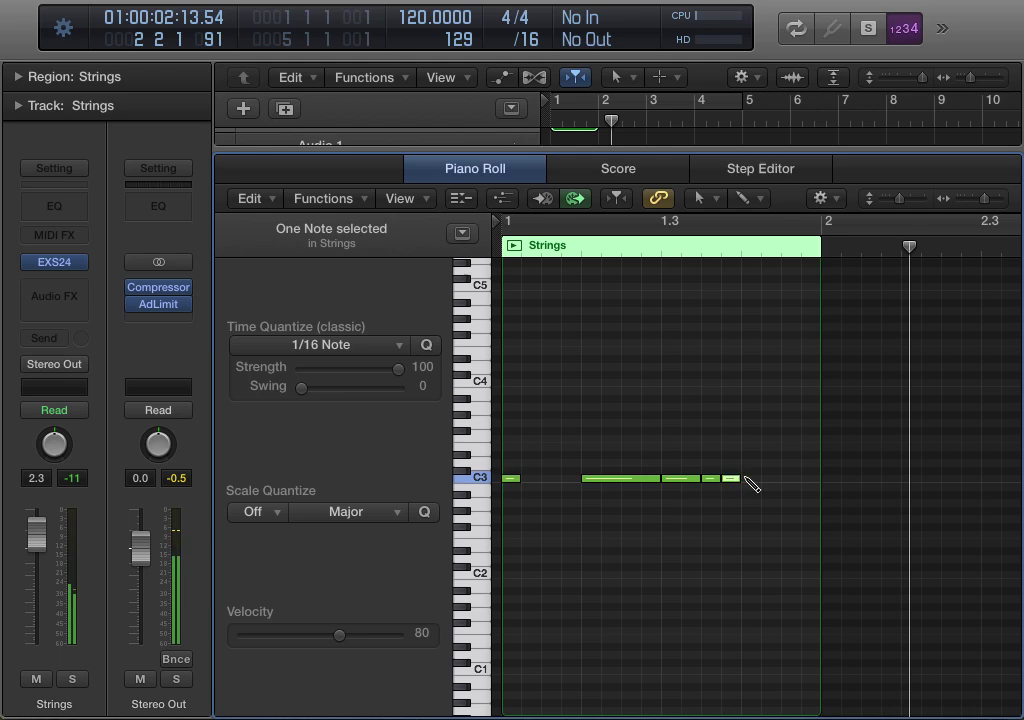
click(750, 486)
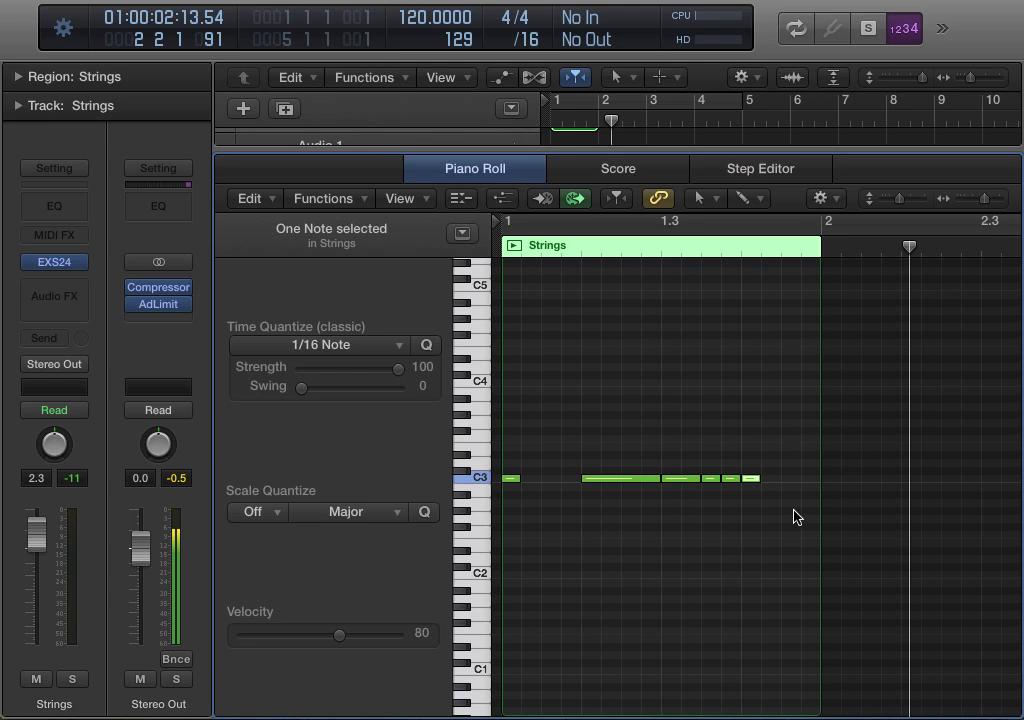
click(617, 479)
click(617, 482)
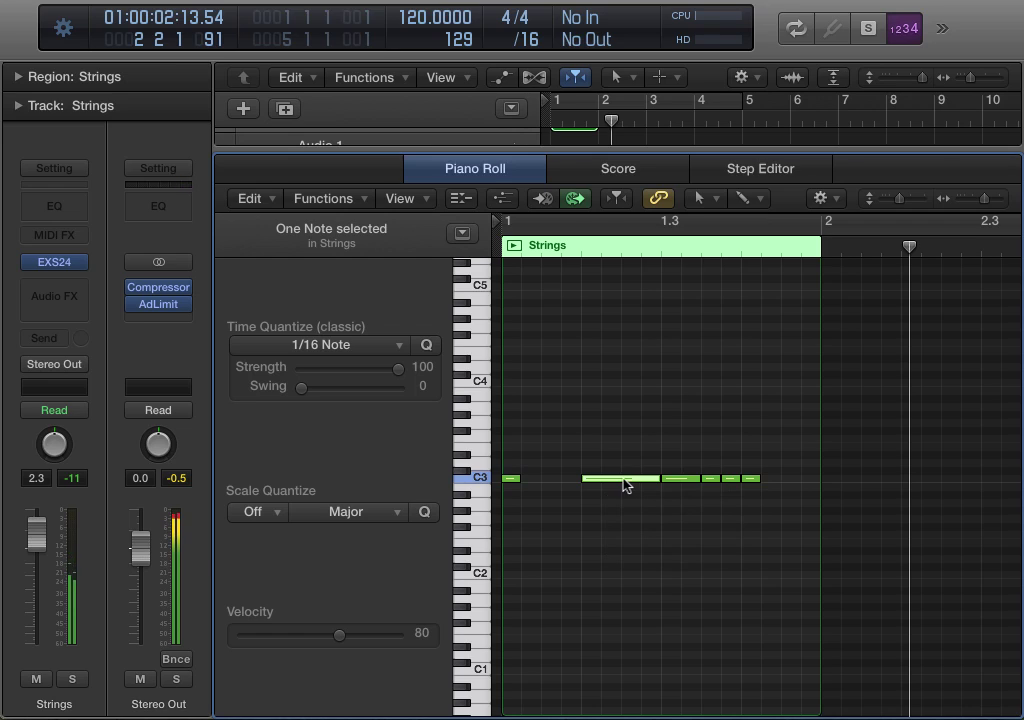
mouse_move(624, 485)
mouse_down()
mouse_move(624, 446)
mouse_move(642, 433)
mouse_move(610, 423)
mouse_move(622, 423)
mouse_move(622, 482)
mouse_up()
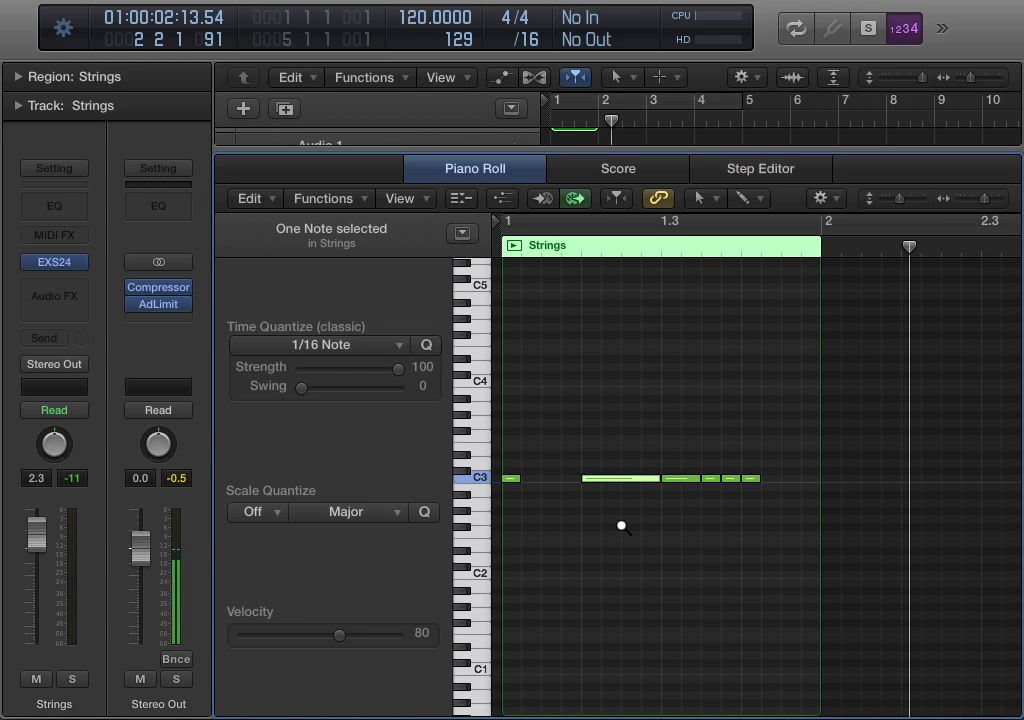
key(alt+Up)
key(alt+Up)
key(alt+Up)
key(alt+Up)
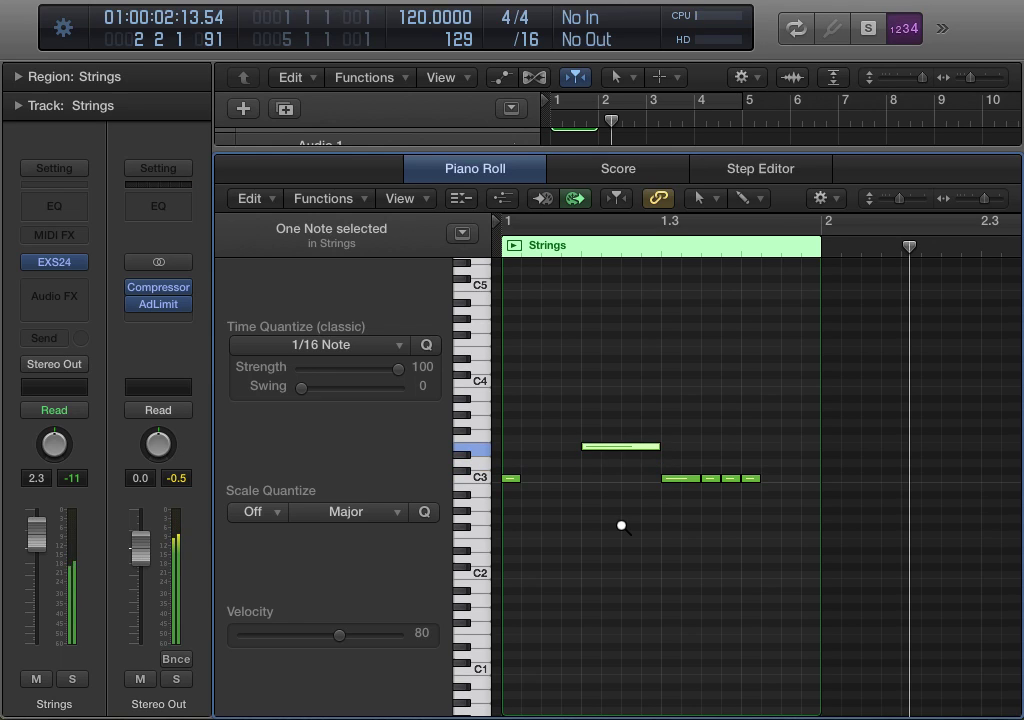
key(alt+Down)
key(alt+Down)
key(alt+Down)
key(alt+Down)
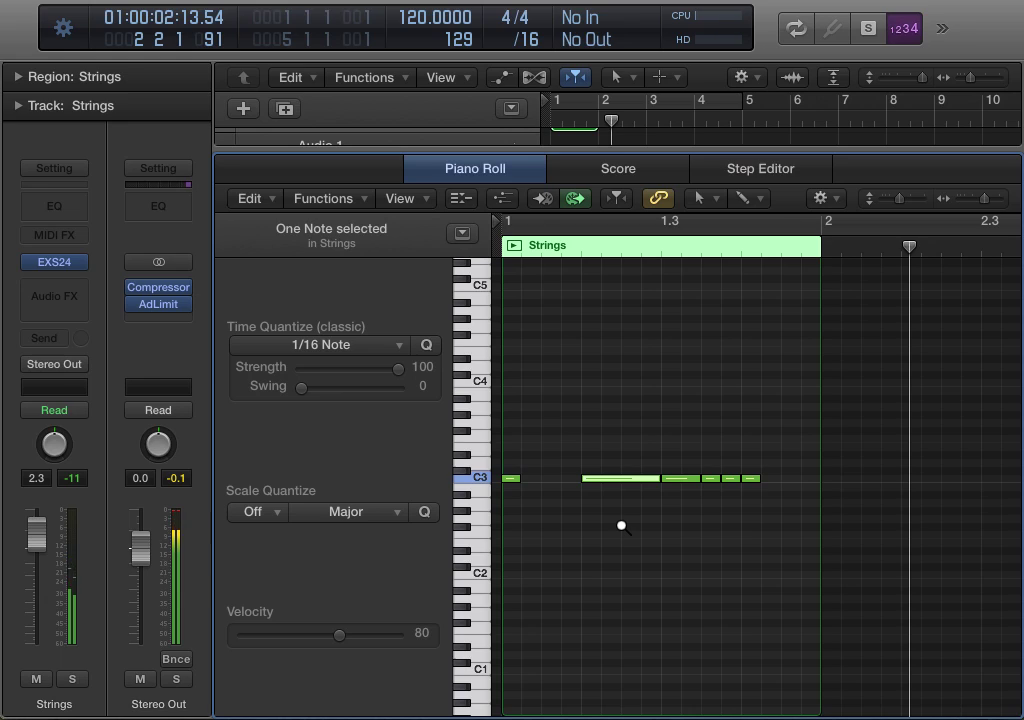
key(alt+shift+Up)
key(alt+shift+Up)
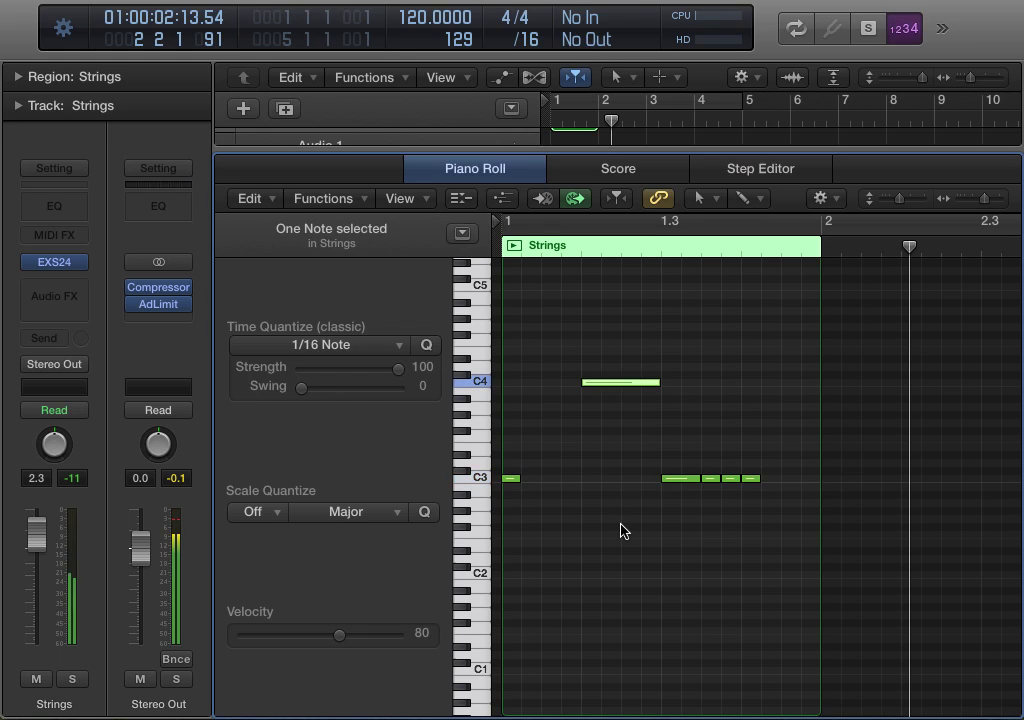
key(alt+shift+Down)
key(alt+shift+Down)
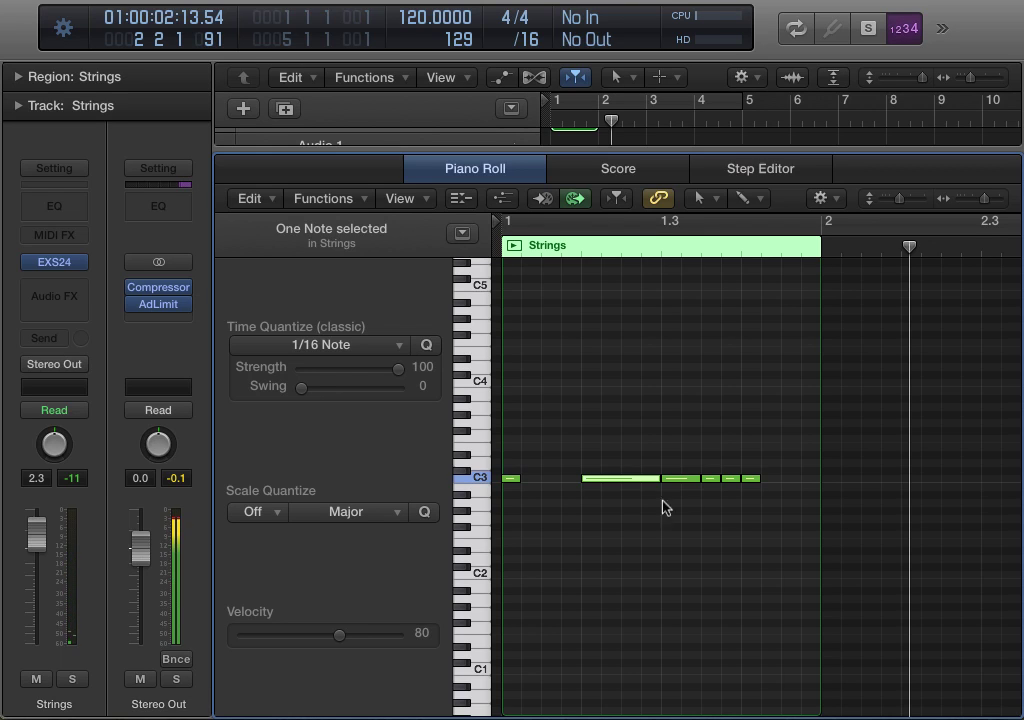
click(751, 481)
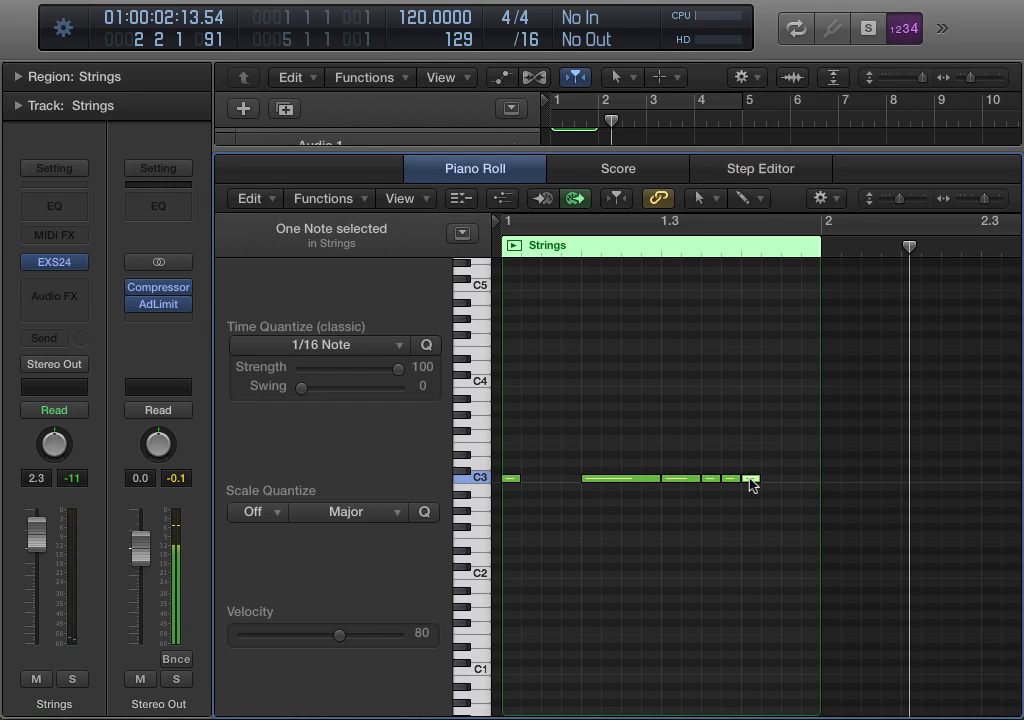
right_click(751, 481)
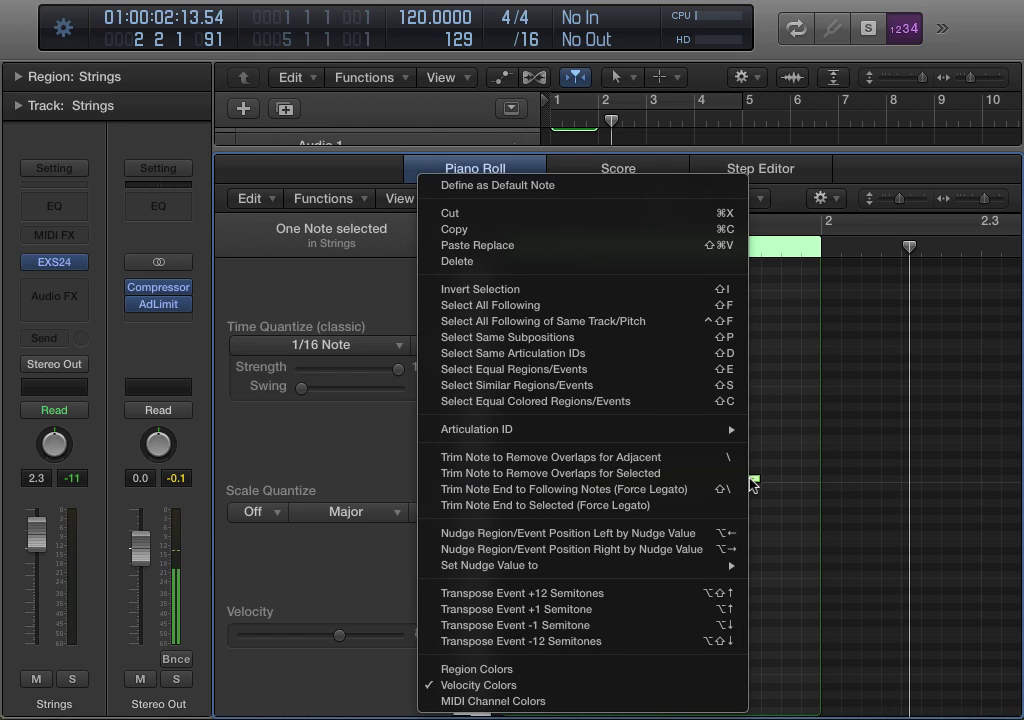
mouse_move(555, 577)
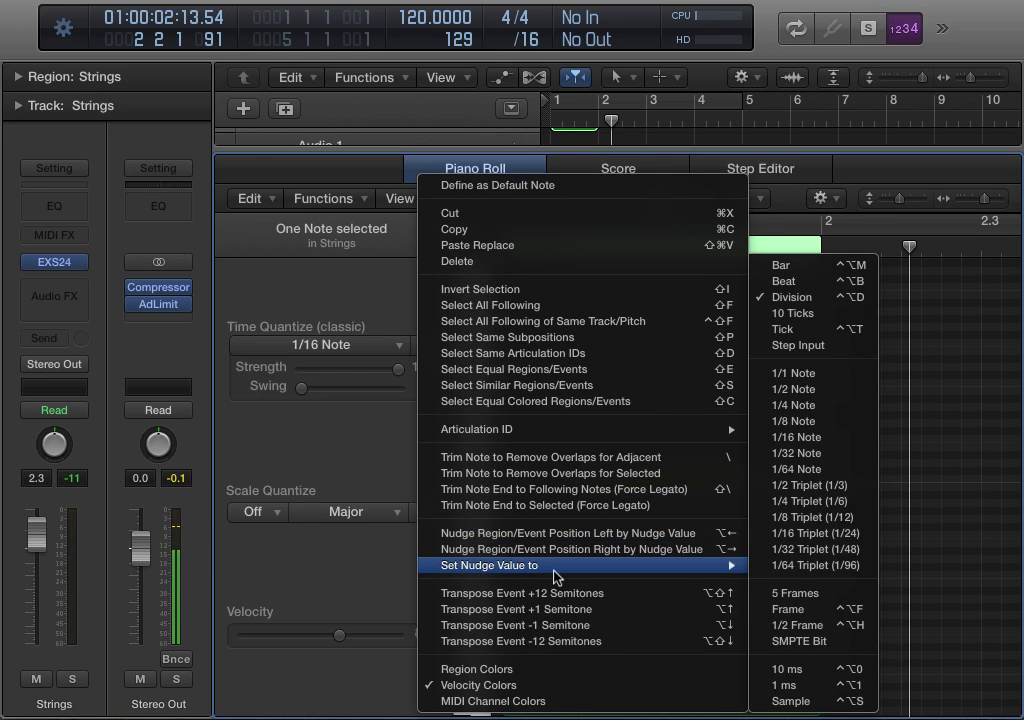
click(838, 298)
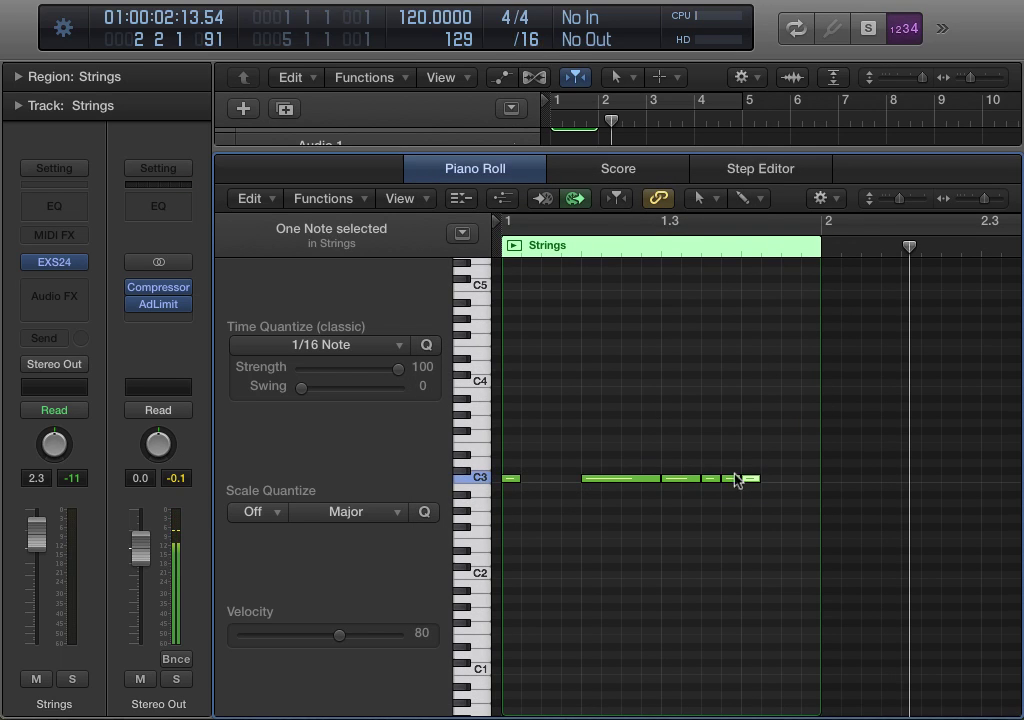
mouse_move(755, 484)
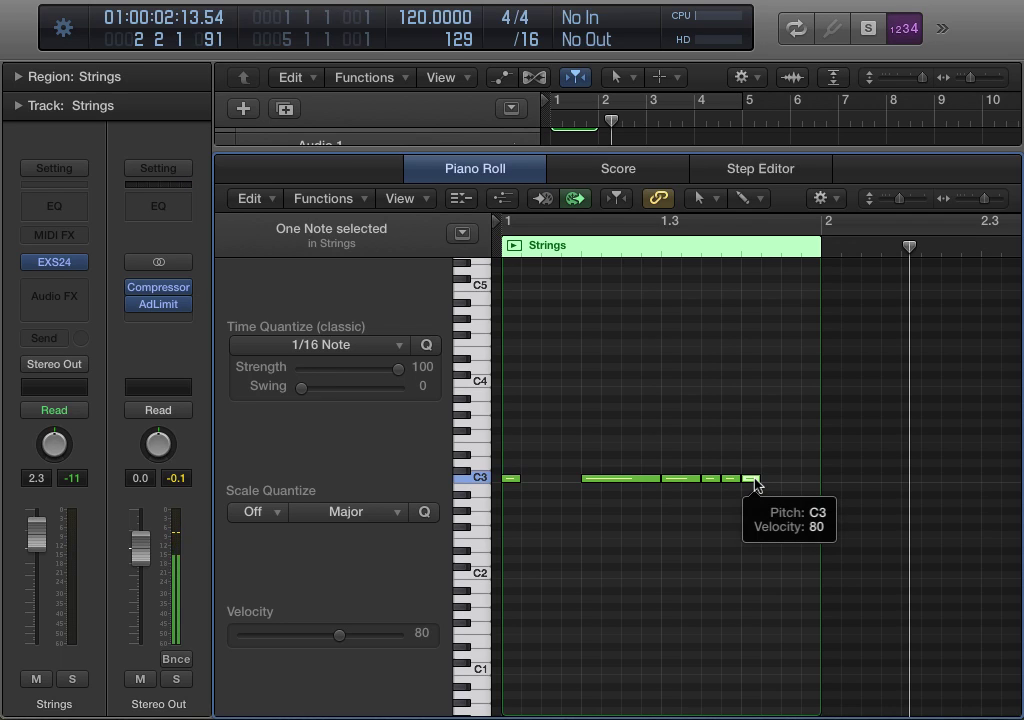
key(alt+Right)
key(alt+Right)
key(alt+Right)
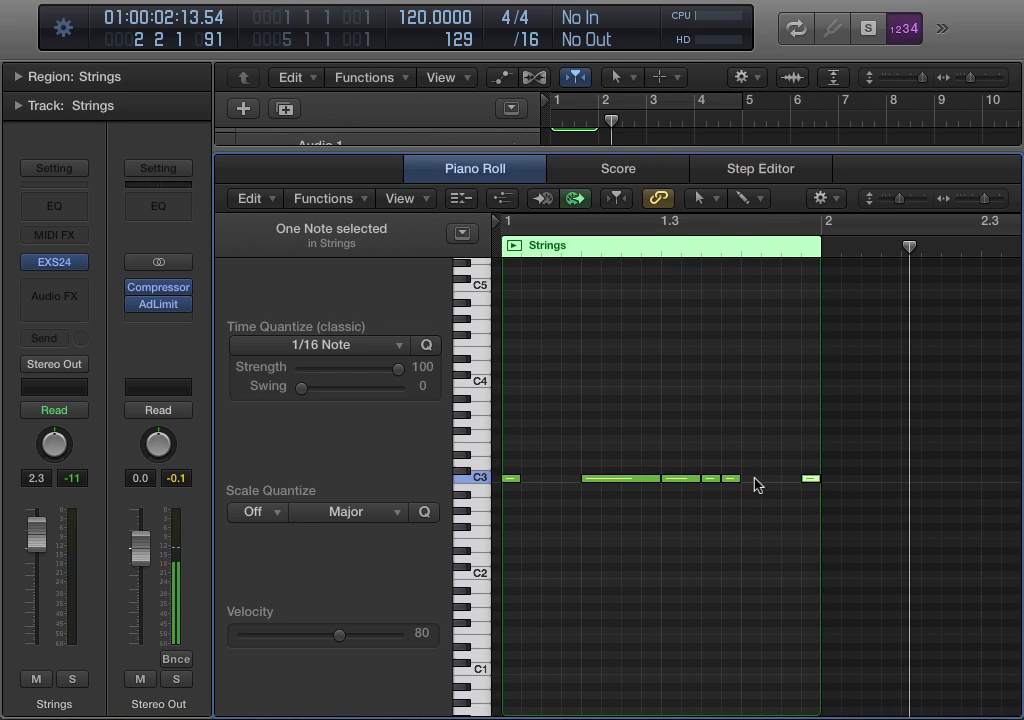
key(alt+Left)
key(alt+Left)
key(alt+Left)
key(shift+alt+Right)
key(shift+alt+Right)
key(shift+alt+Right)
key(shift+alt+Left)
key(shift+alt+Left)
key(shift+alt+Left)
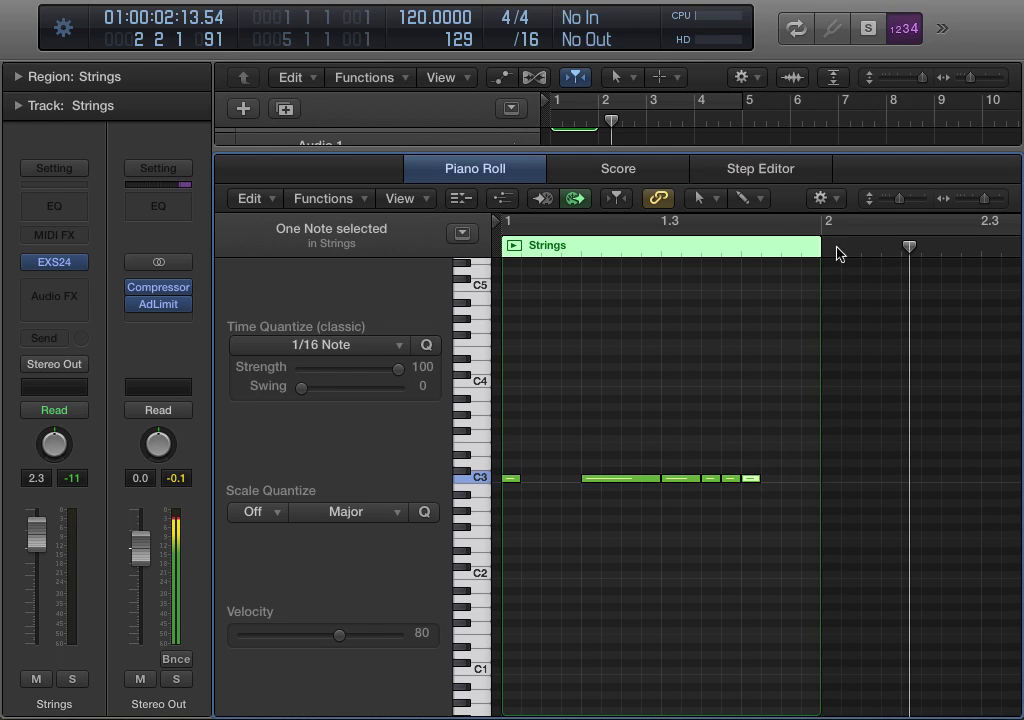
click(839, 201)
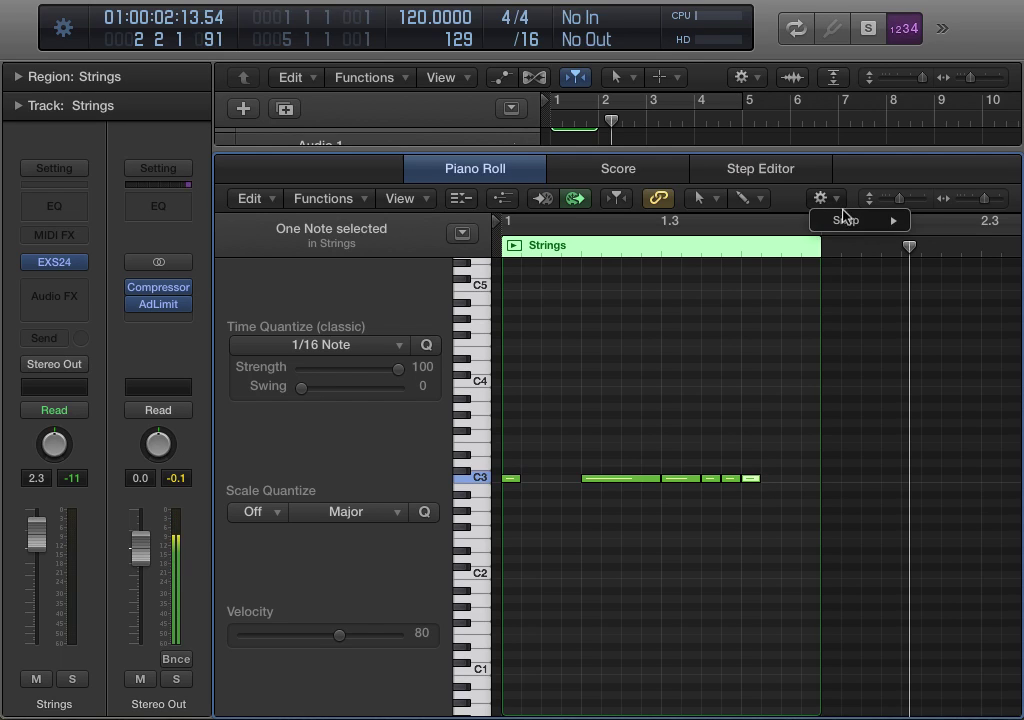
mouse_move(845, 220)
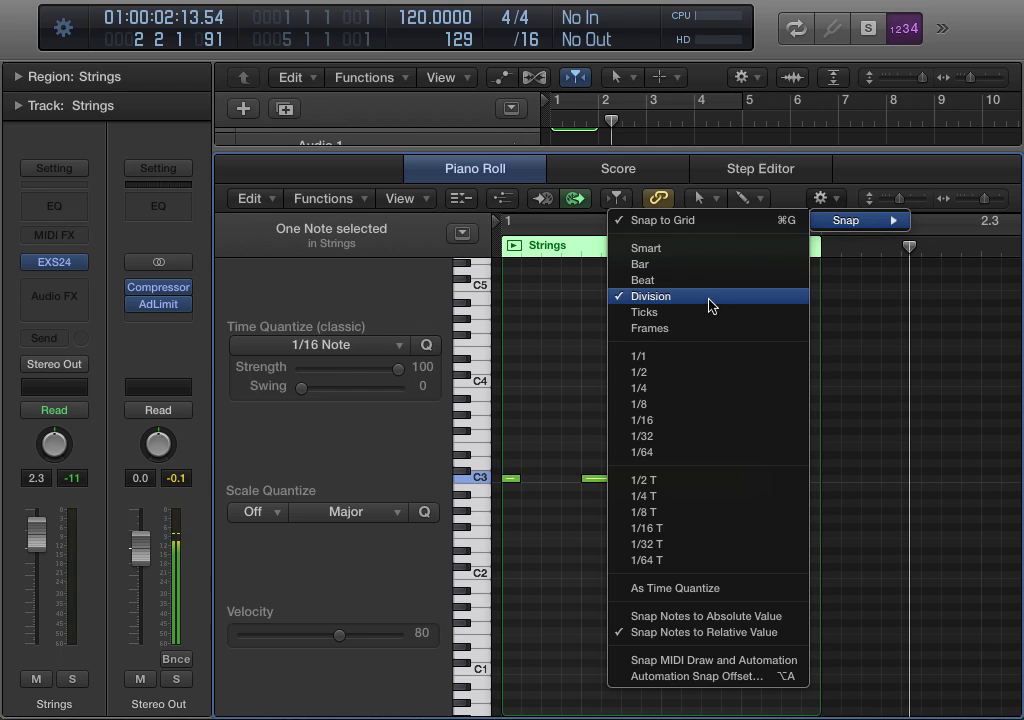
click(582, 337)
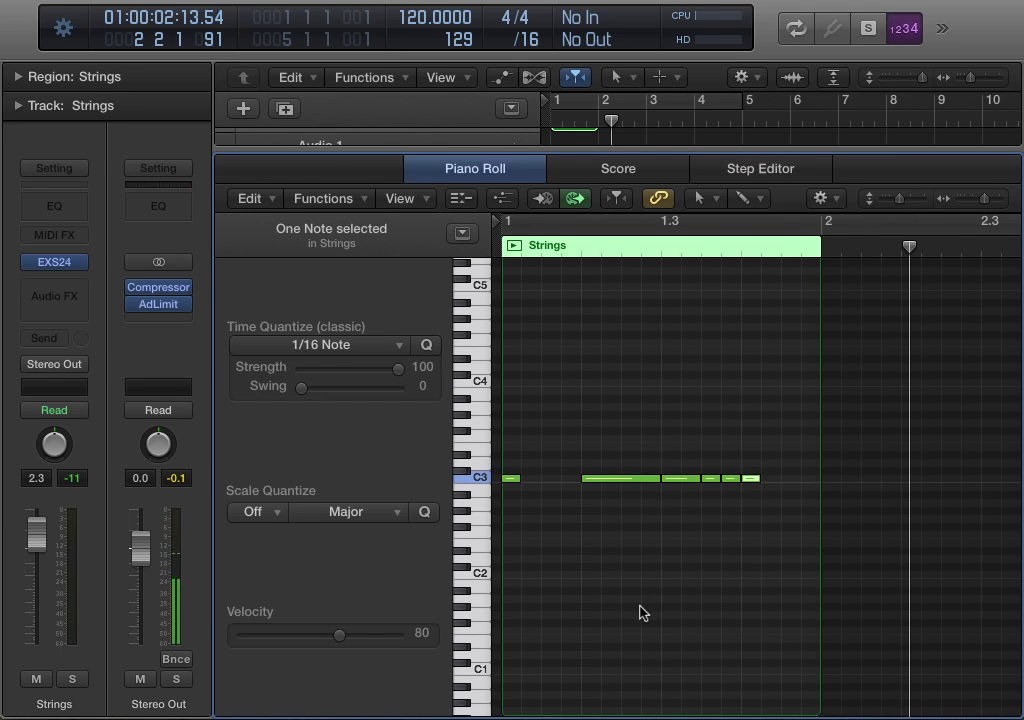
scroll(642, 610, down, 2)
click(688, 416)
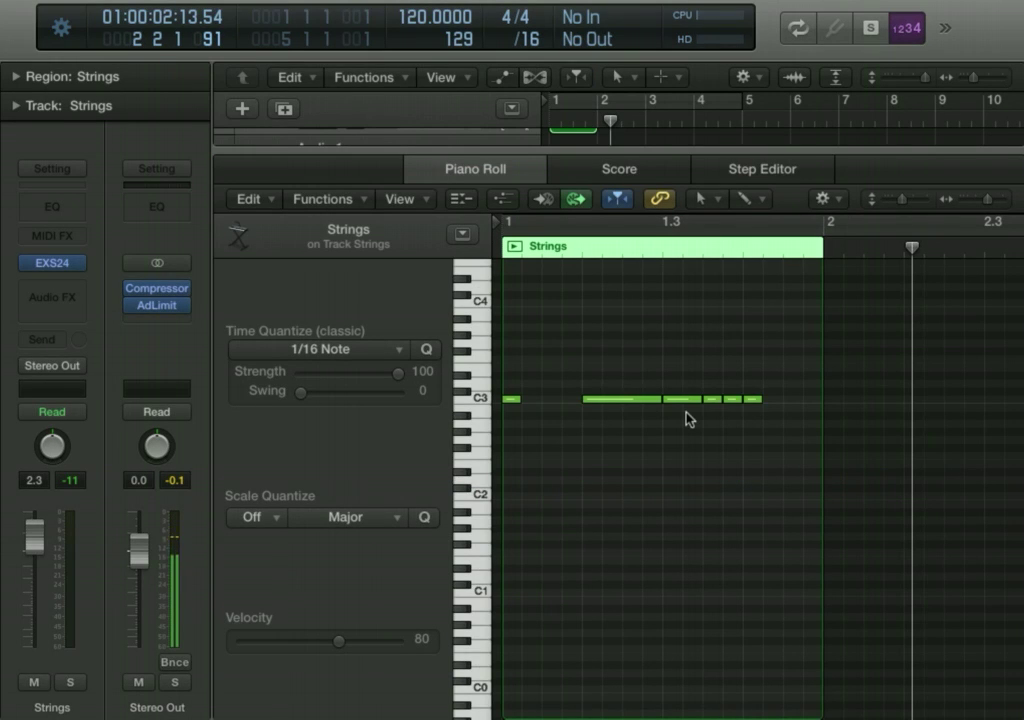